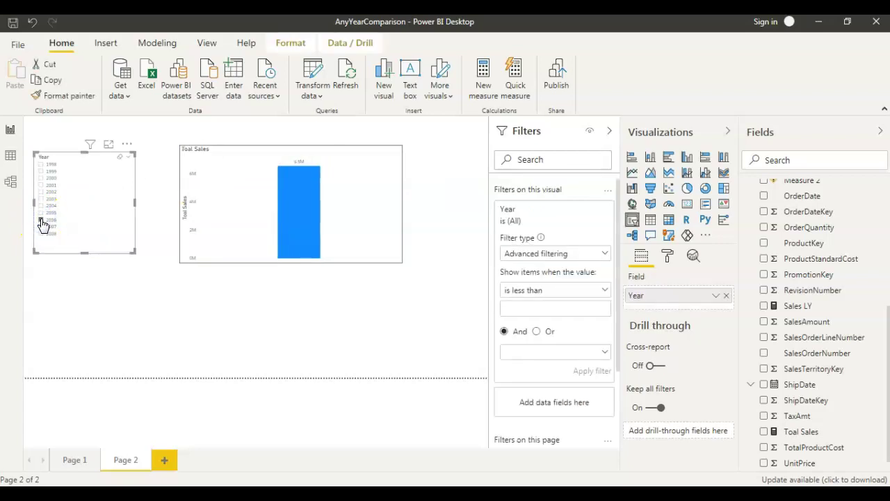
- Filter the Total Sales chart with the Year slicer, selecting 2007 first and leaving 2005 selected
{"action": "left_click", "coordinate": [41, 227]}
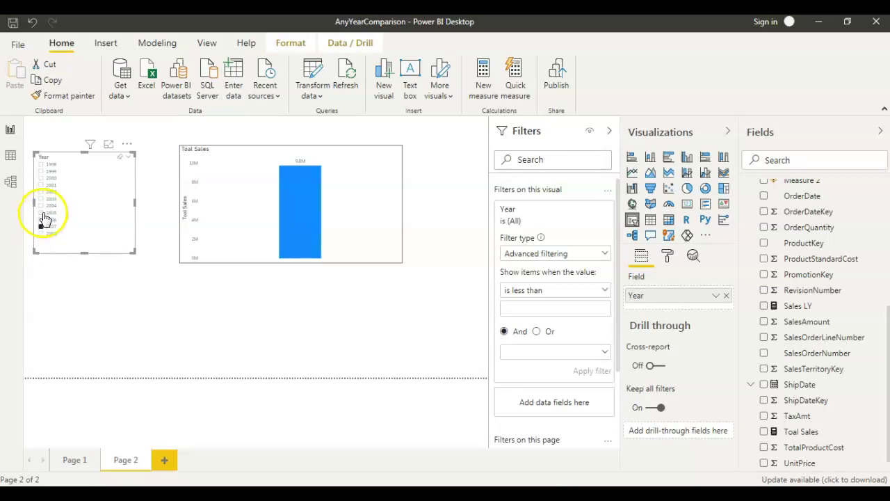
{"action": "left_click", "coordinate": [41, 214]}
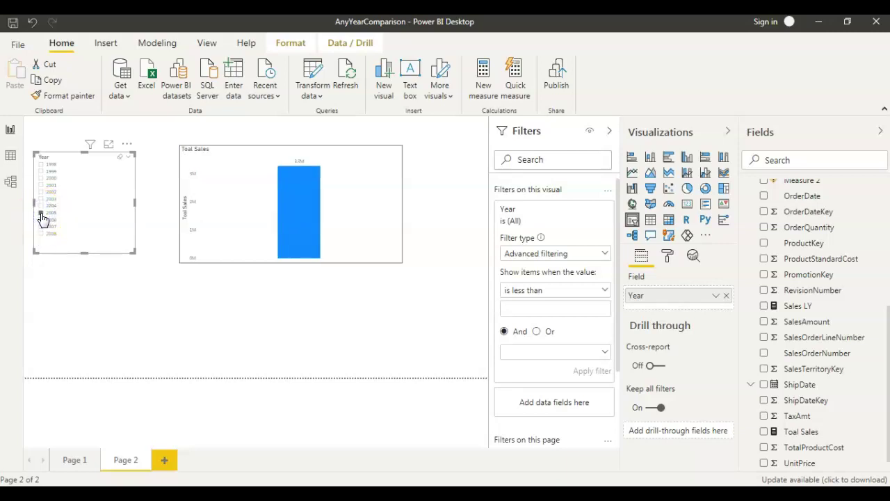
{"action": "left_click", "coordinate": [73, 293]}
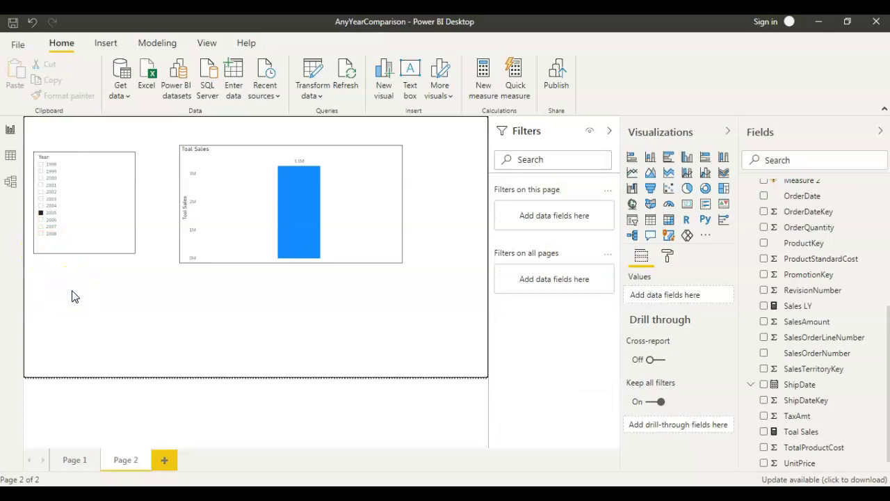
{"action": "left_click", "coordinate": [118, 237]}
- Create a calculated table named Compare Year that duplicates the existing date table, with the formula Compare Year = 'Calendar'
{"action": "scroll", "coordinate": [884, 249], "scroll_direction": "up", "scroll_amount": 5}
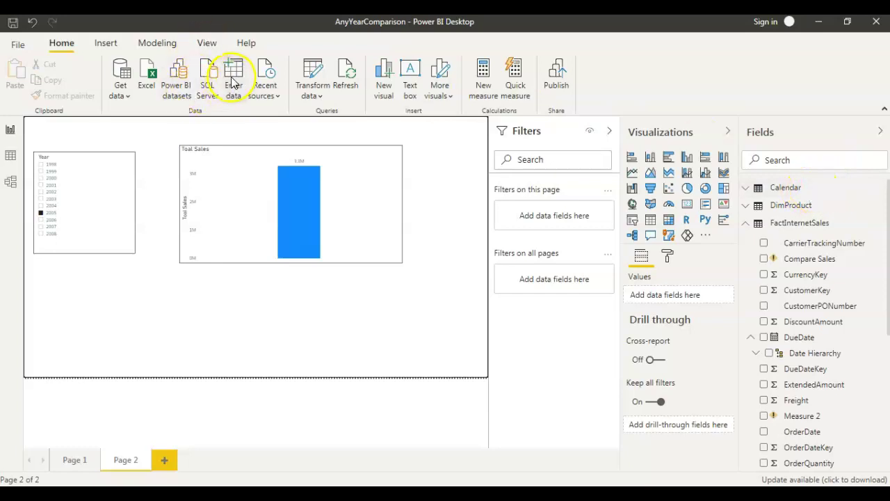
{"action": "left_click", "coordinate": [160, 47]}
{"action": "left_click", "coordinate": [165, 76]}
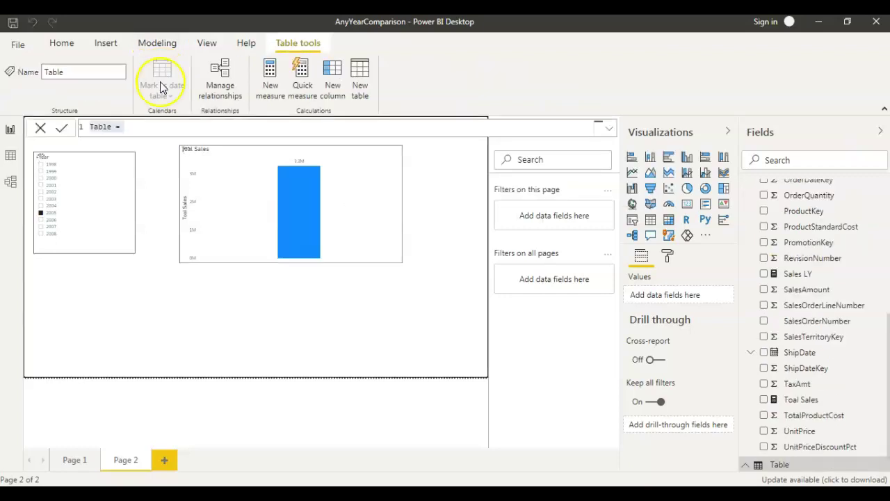
{"action": "left_click", "coordinate": [116, 127]}
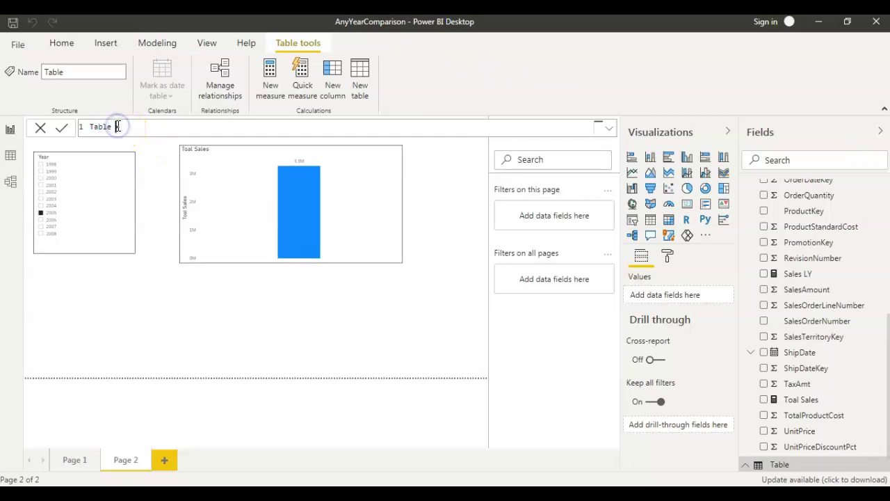
{"action": "left_click_drag", "start_coordinate": [113, 126], "coordinate": [66, 126]}
{"action": "type", "text": "Compar"}
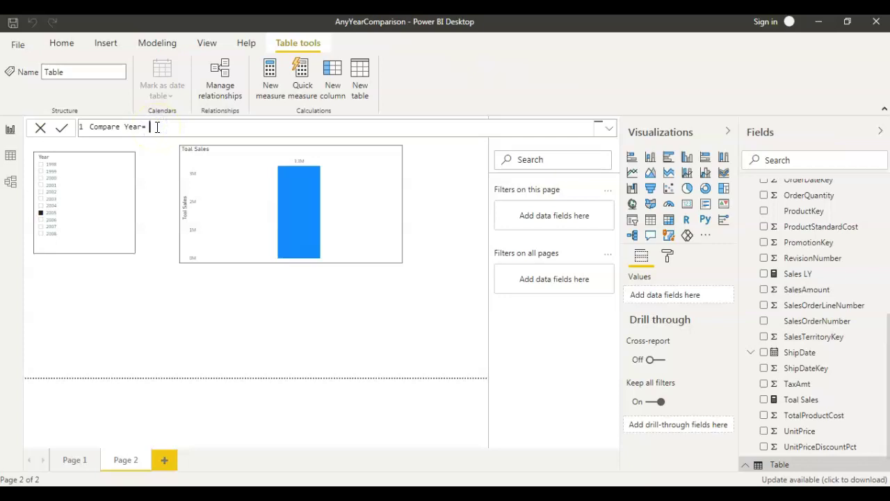
{"action": "type", "text": "alen"}
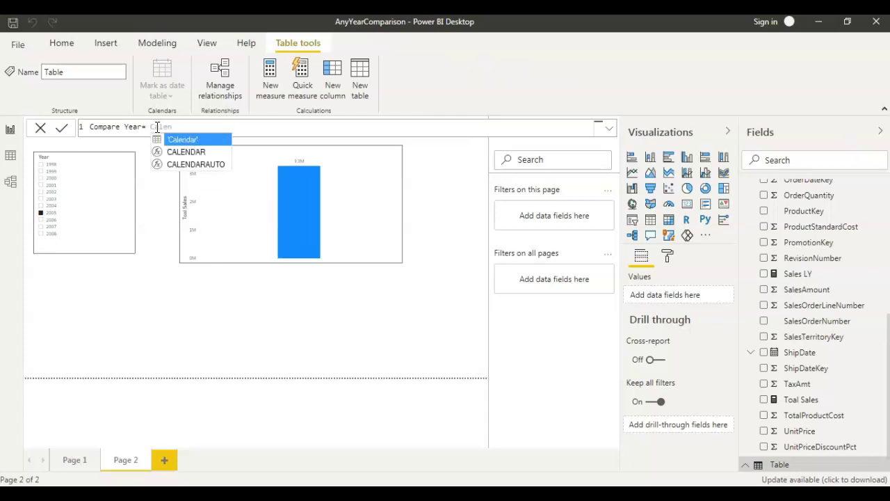
{"action": "key", "text": "Tab"}
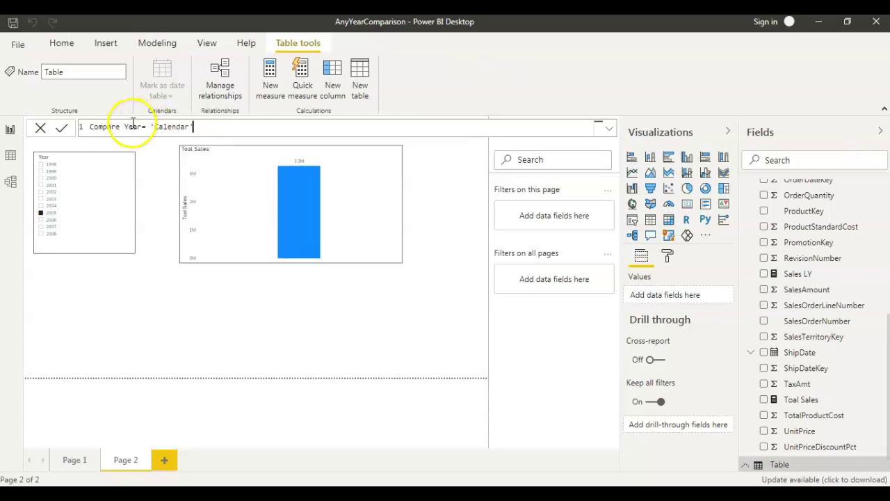
{"action": "left_click", "coordinate": [60, 129]}
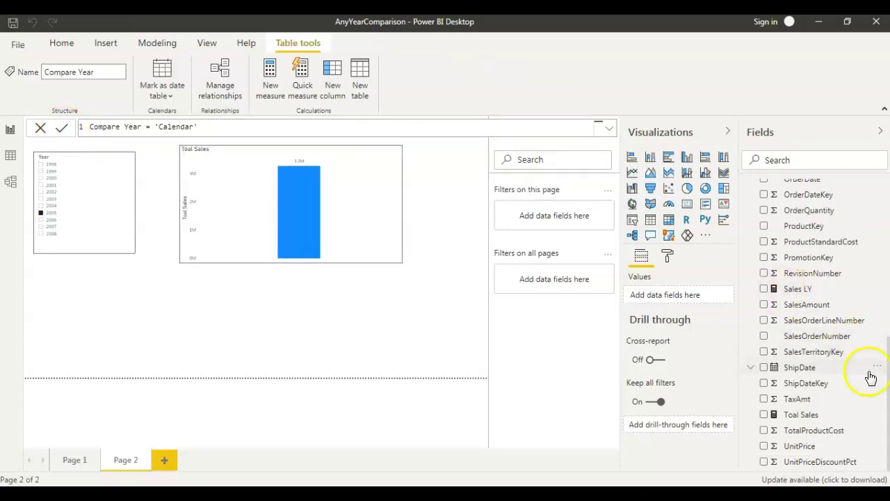
- Examine the Compare Year table's fields and compare its rows with those of the Calendar table in Data view
{"action": "scroll", "coordinate": [814, 320], "scroll_direction": "up", "scroll_amount": 10}
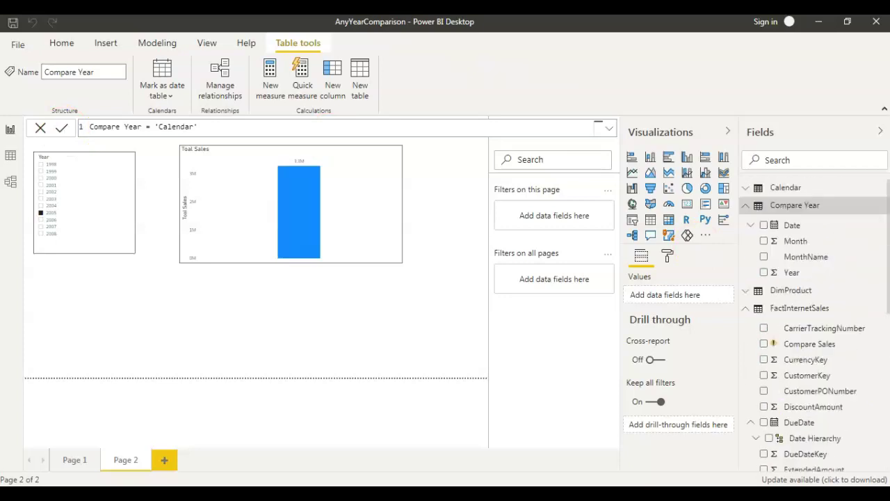
{"action": "left_click", "coordinate": [745, 207]}
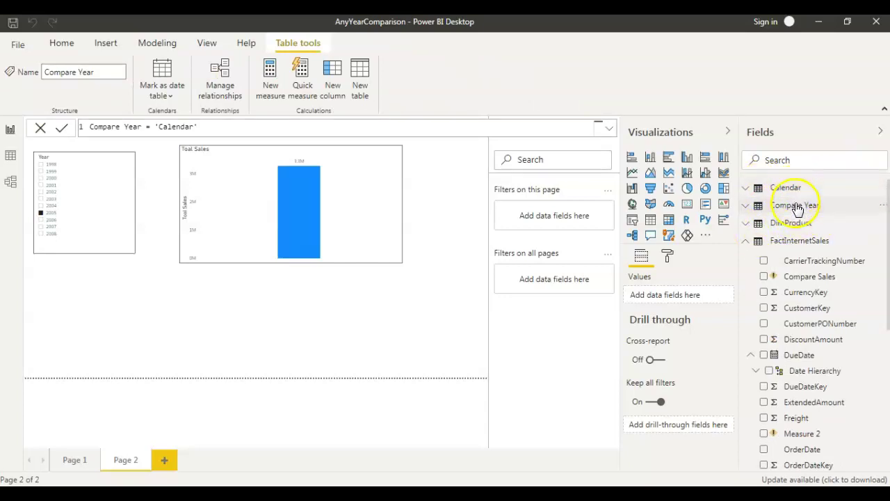
{"action": "left_click", "coordinate": [11, 156]}
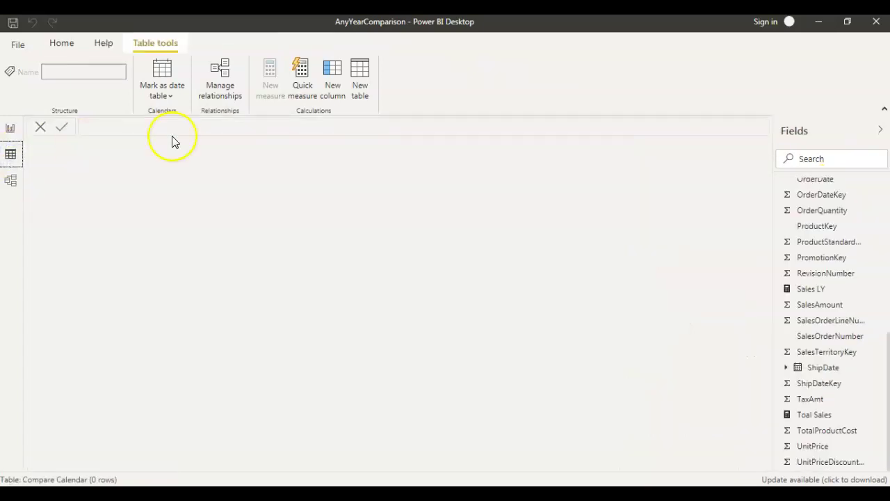
{"action": "left_click_drag", "start_coordinate": [886, 397], "coordinate": [884, 185]}
{"action": "left_click", "coordinate": [780, 188]}
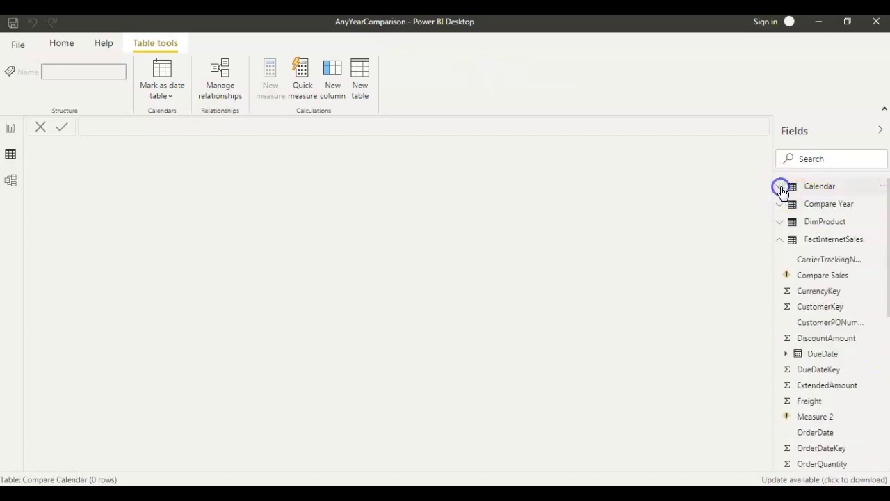
{"action": "left_click", "coordinate": [823, 189]}
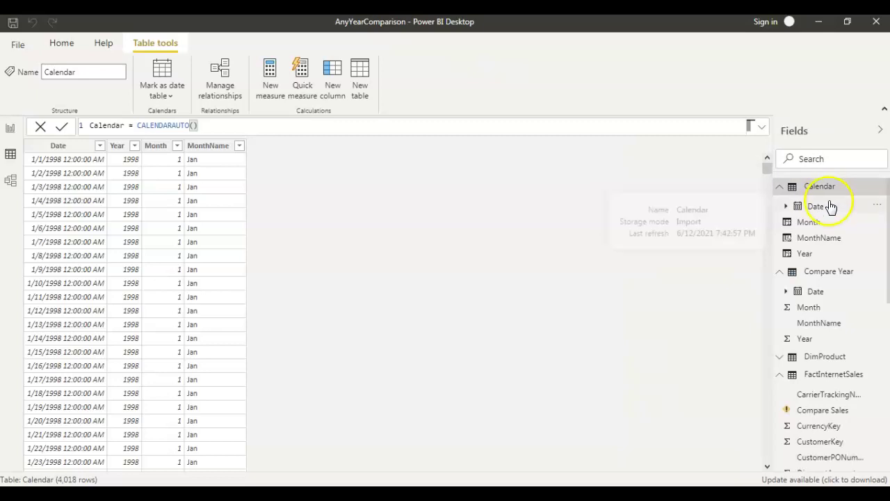
{"action": "left_click", "coordinate": [824, 278]}
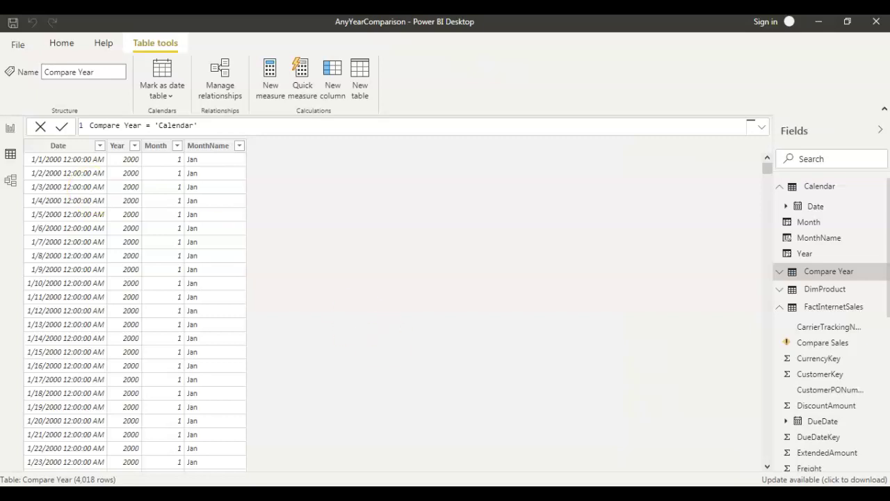
- Back in Report view, set the summarization of Compare Year's Year column to Don't summarize and save the report
{"action": "left_click", "coordinate": [10, 130]}
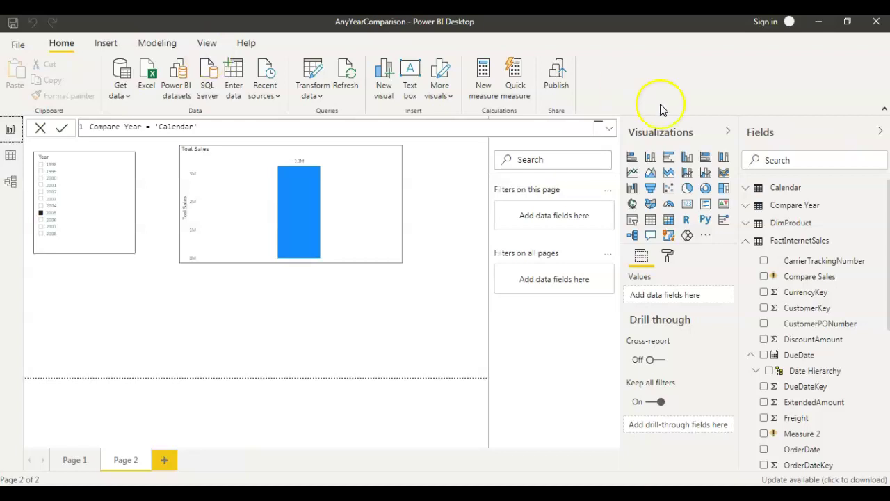
{"action": "left_click", "coordinate": [744, 209]}
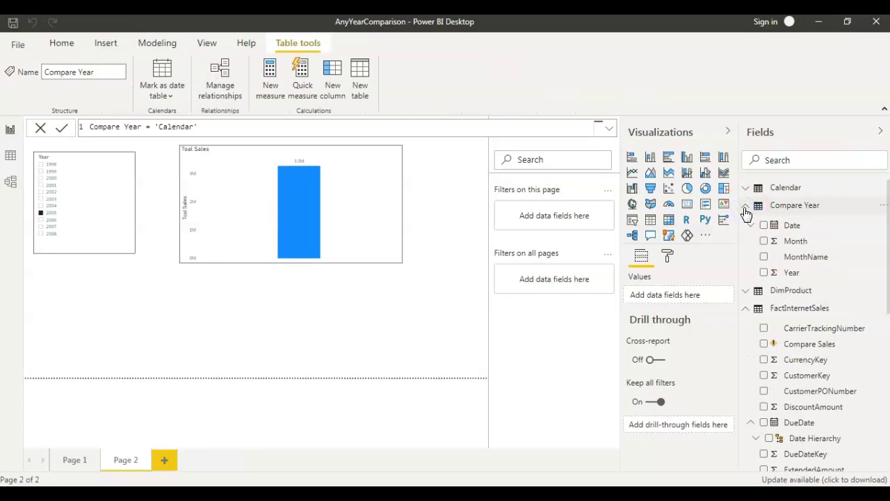
{"action": "left_click", "coordinate": [793, 275]}
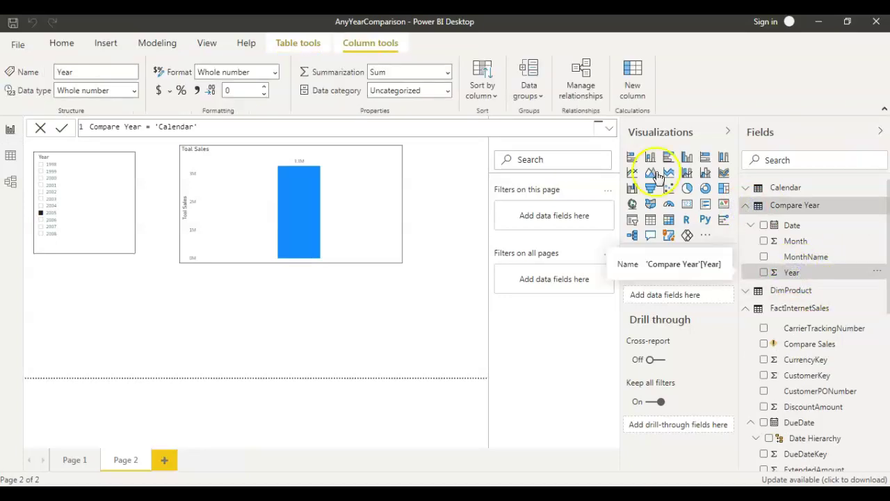
{"action": "left_click", "coordinate": [447, 74]}
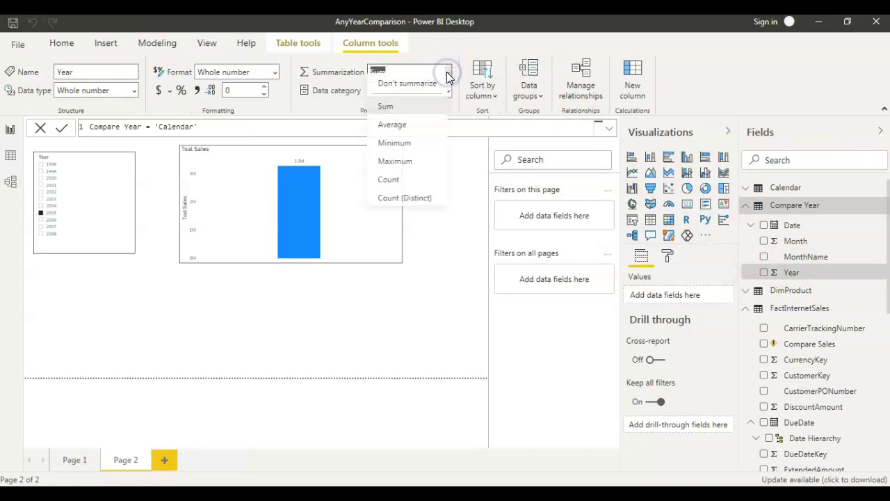
{"action": "key", "text": "Escape"}
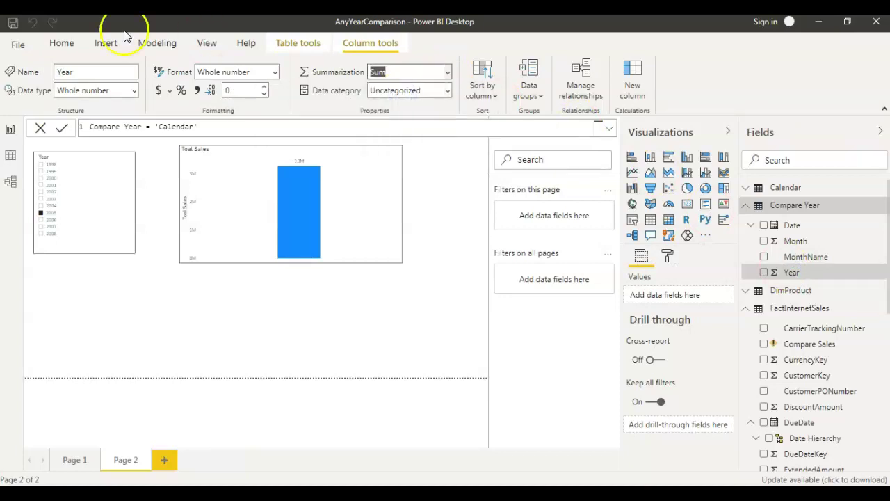
{"action": "left_click", "coordinate": [14, 25]}
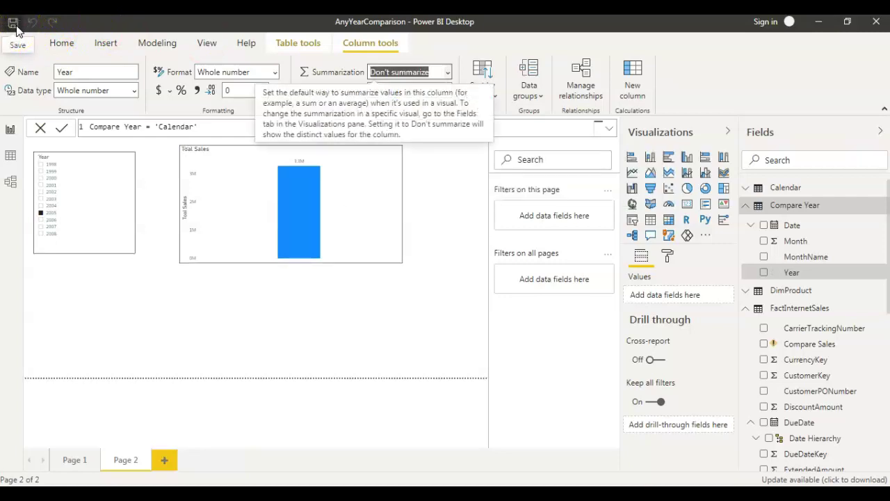
{"action": "left_click", "coordinate": [16, 27]}
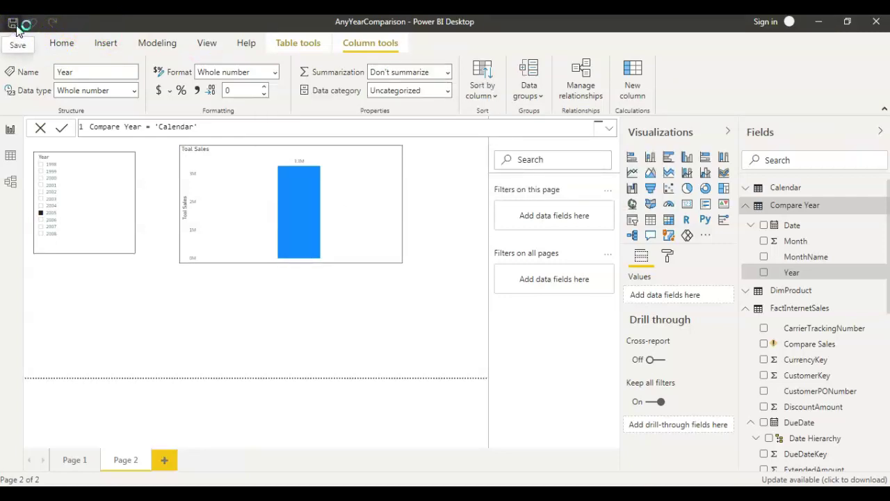
- Add a list-style slicer for Compare Year's Year field beneath the existing Year slicer and open its formatting options
{"action": "left_click", "coordinate": [764, 273]}
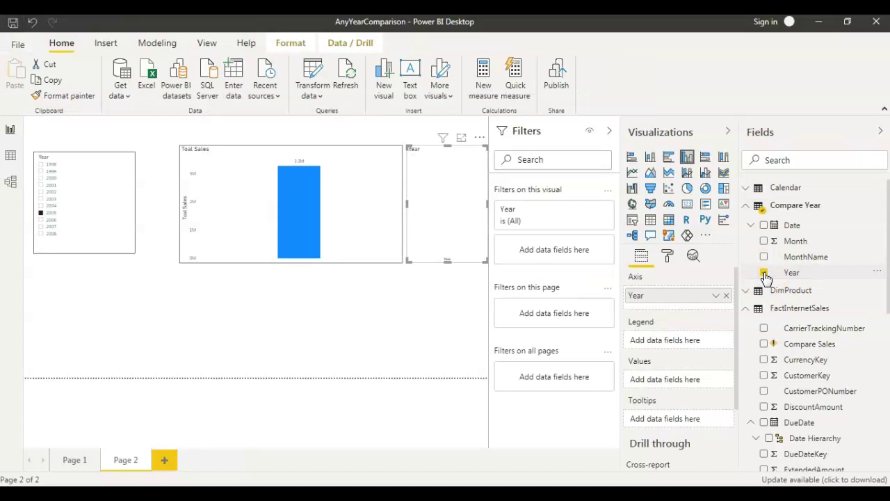
{"action": "left_click_drag", "start_coordinate": [421, 153], "coordinate": [52, 297]}
{"action": "left_click_drag", "start_coordinate": [115, 316], "coordinate": [135, 314]}
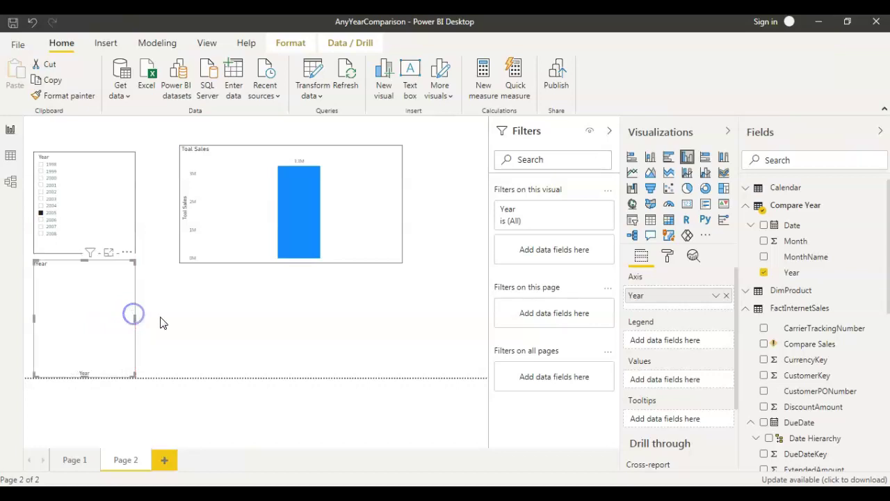
{"action": "left_click", "coordinate": [633, 220]}
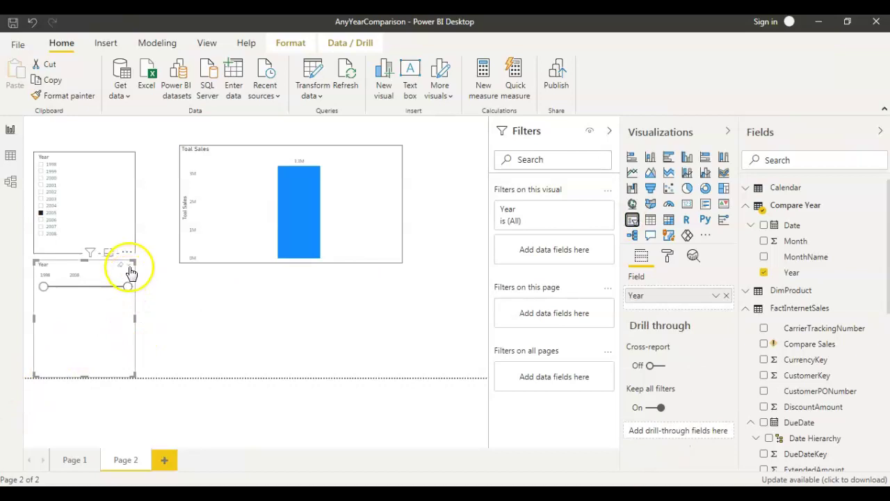
{"action": "left_click", "coordinate": [125, 265]}
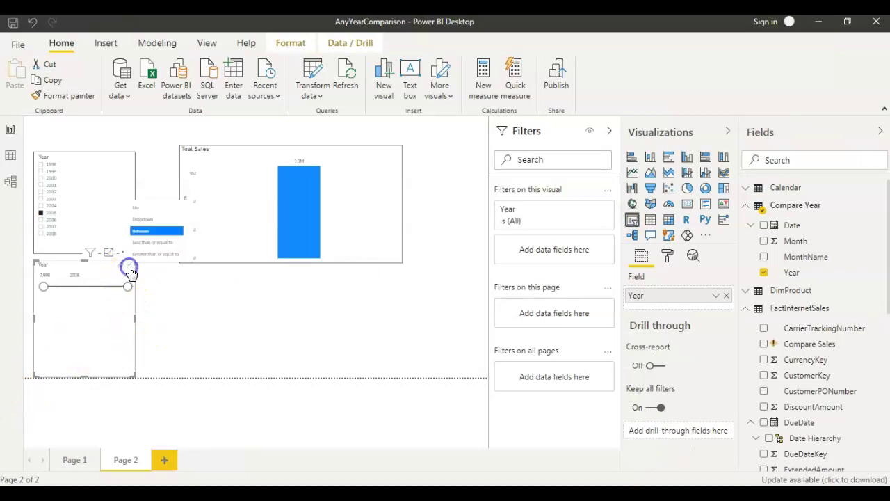
{"action": "left_click", "coordinate": [139, 207]}
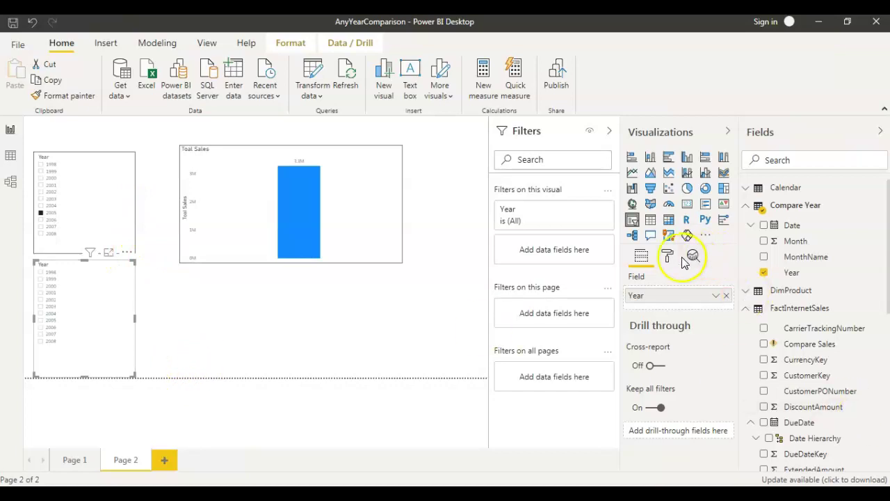
{"action": "left_click", "coordinate": [666, 256]}
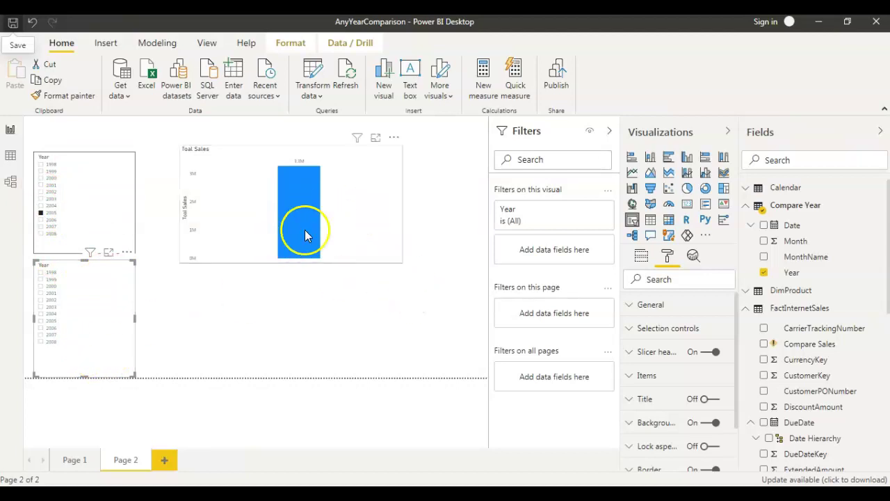
- Test the new Compare Year slicer against the Total Sales chart by selecting 2006 and 2007 in turn
{"action": "mouse_move", "coordinate": [295, 232]}
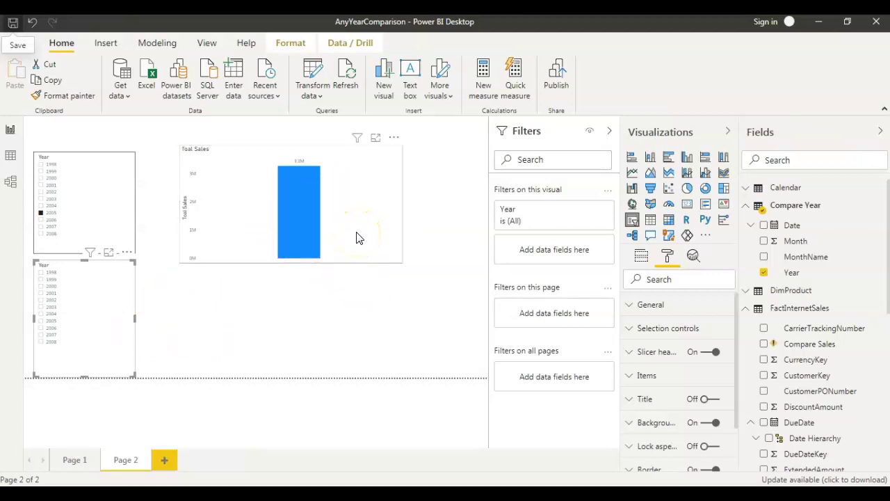
{"action": "left_click", "coordinate": [65, 332]}
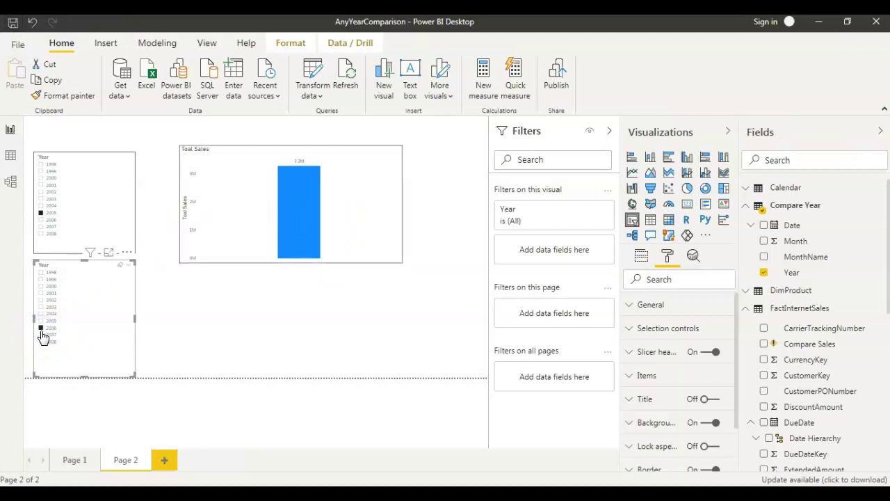
{"action": "left_click", "coordinate": [40, 336]}
{"action": "left_click", "coordinate": [41, 338]}
- Examine in Model view how the Calendar and Compare Year tables relate to FactInternetSales
{"action": "left_click", "coordinate": [10, 181]}
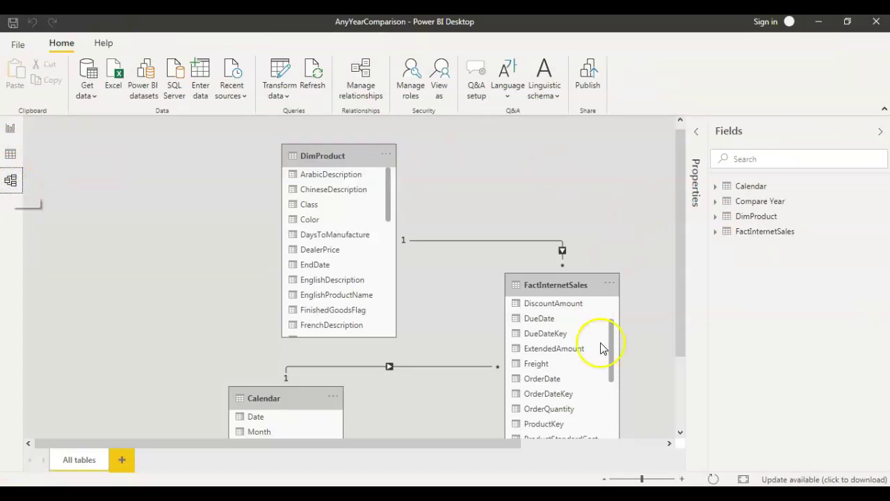
{"action": "left_click", "coordinate": [478, 443]}
{"action": "left_click_drag", "start_coordinate": [478, 443], "coordinate": [499, 437]}
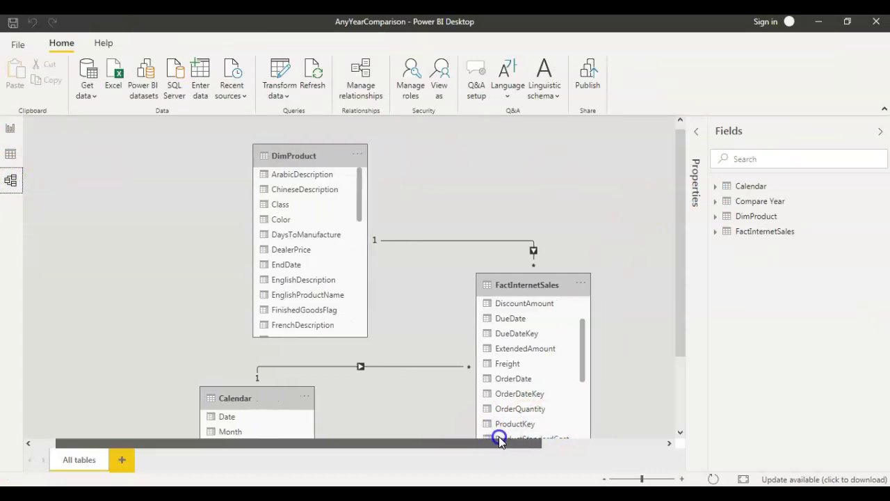
{"action": "scroll", "coordinate": [343, 291], "scroll_direction": "down", "scroll_amount": 2}
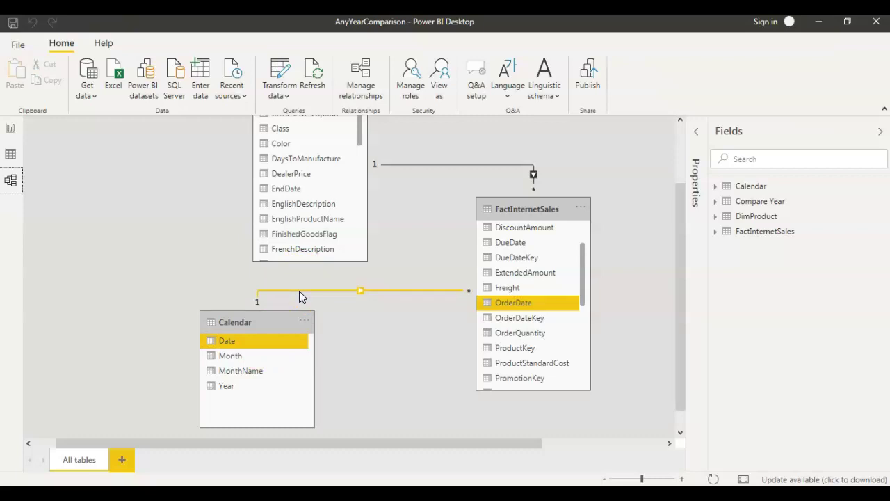
{"action": "left_click_drag", "start_coordinate": [374, 443], "coordinate": [521, 461]}
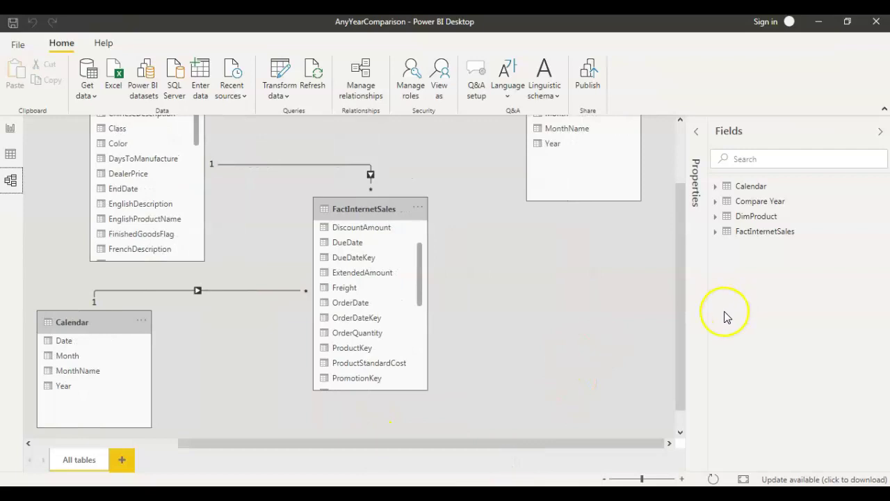
- Create a relationship between FactInternetSales' OrderDate and Compare Year's Date in the model and save the report
{"action": "left_click_drag", "start_coordinate": [679, 320], "coordinate": [675, 265]}
{"action": "left_click_drag", "start_coordinate": [373, 384], "coordinate": [546, 179]}
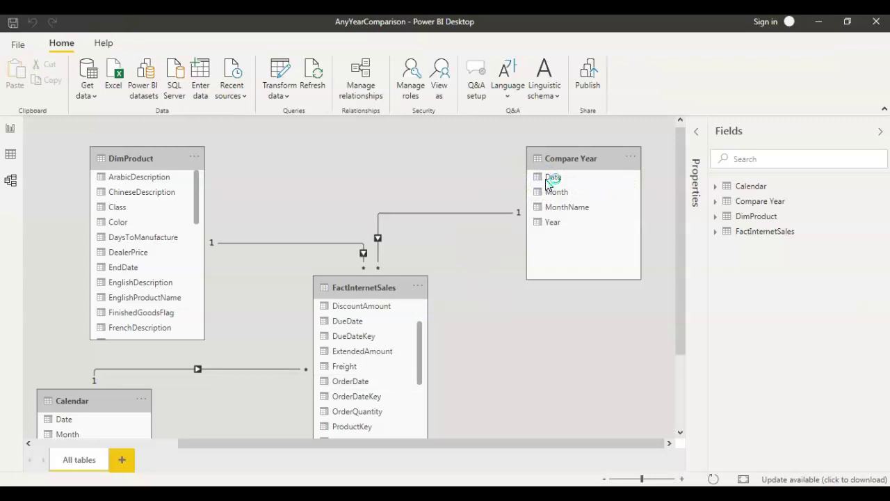
{"action": "left_click", "coordinate": [294, 161]}
{"action": "left_click", "coordinate": [12, 23]}
- Back in Report view, test the Compare Year slicer against the sales chart by selecting 2005, 2006 and 2005 again
{"action": "left_click", "coordinate": [9, 134]}
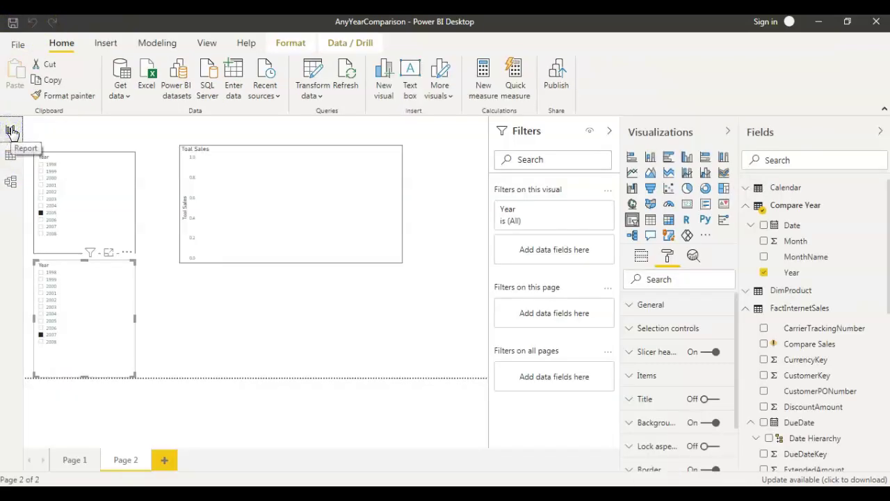
{"action": "left_click", "coordinate": [70, 304]}
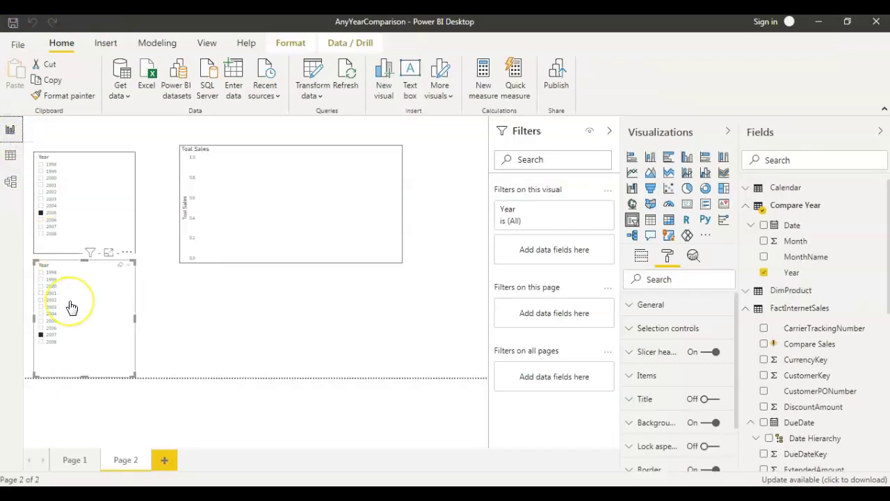
{"action": "left_click", "coordinate": [254, 235]}
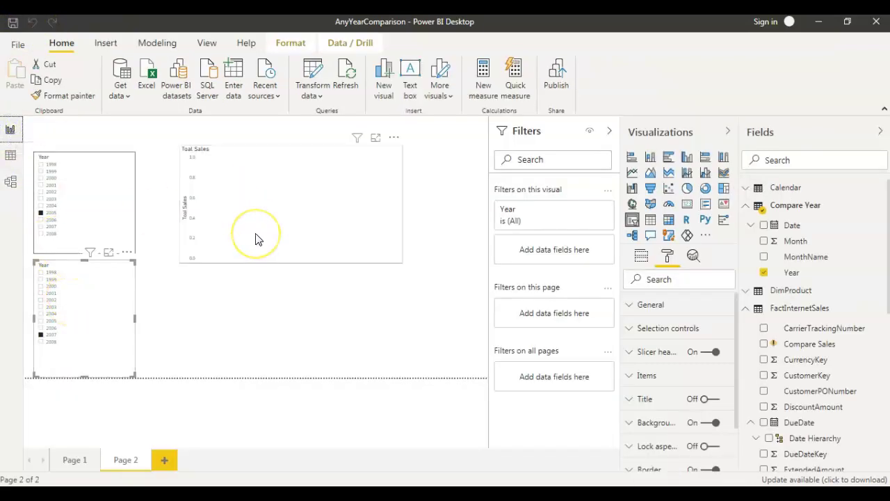
{"action": "left_click", "coordinate": [288, 198]}
{"action": "left_click", "coordinate": [42, 324]}
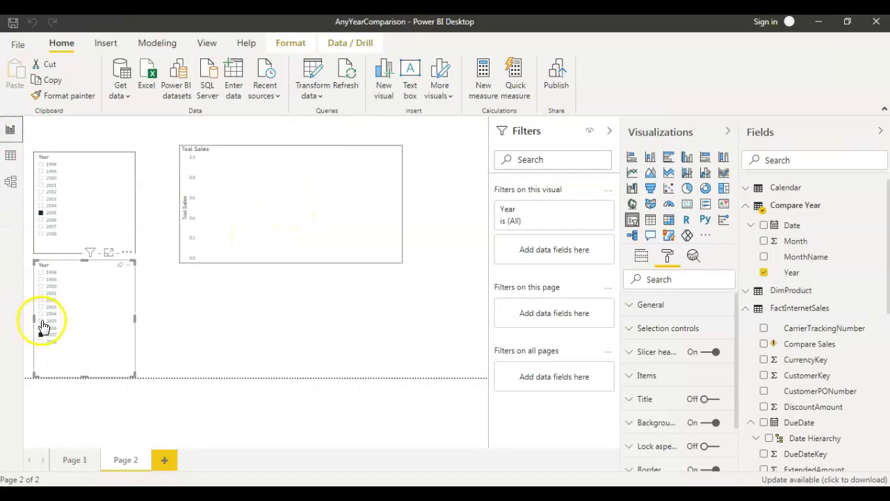
{"action": "left_click", "coordinate": [42, 321]}
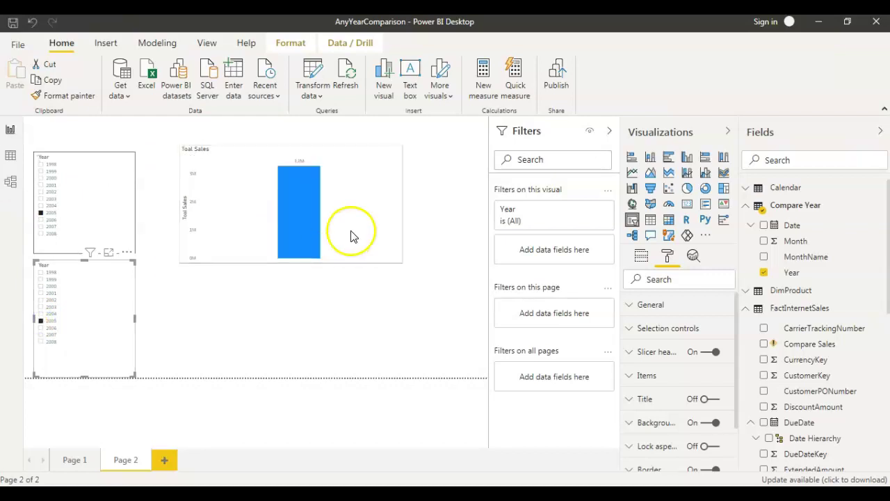
{"action": "left_click", "coordinate": [40, 328]}
{"action": "left_click", "coordinate": [40, 328]}
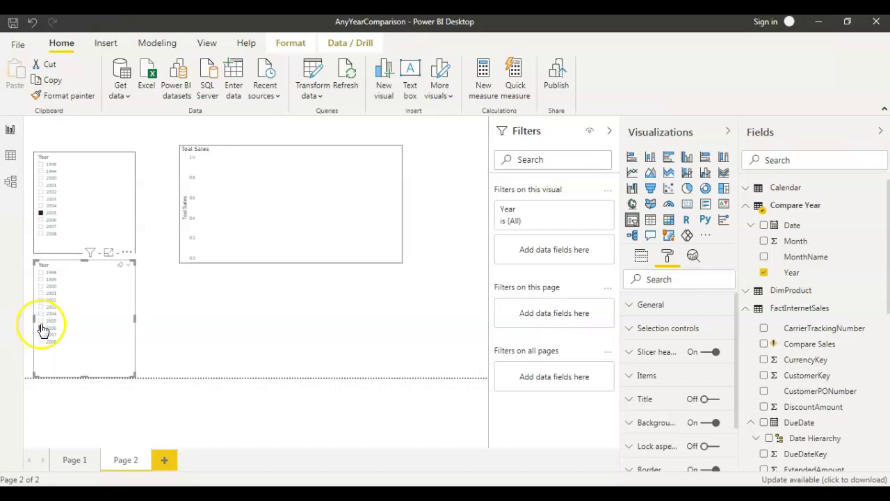
{"action": "left_click", "coordinate": [40, 322]}
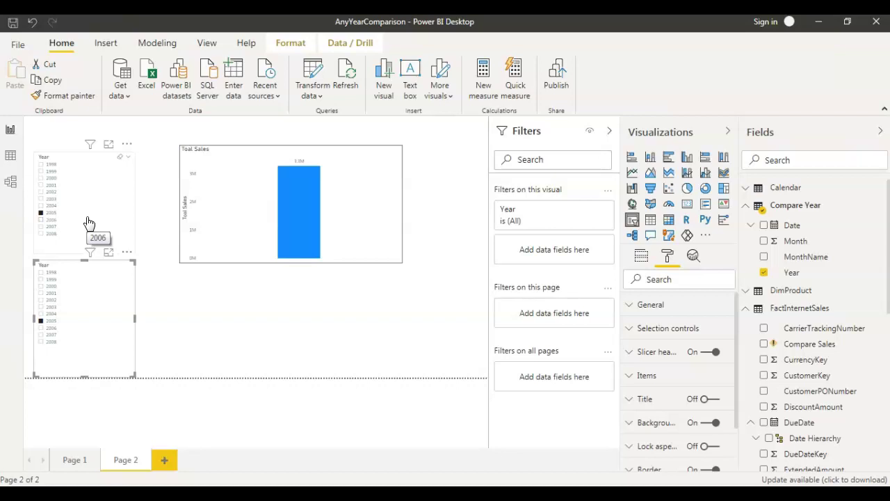
- Make the relationship between FactInternetSales and Compare Year inactive in Model view and save the report
{"action": "left_click", "coordinate": [11, 182]}
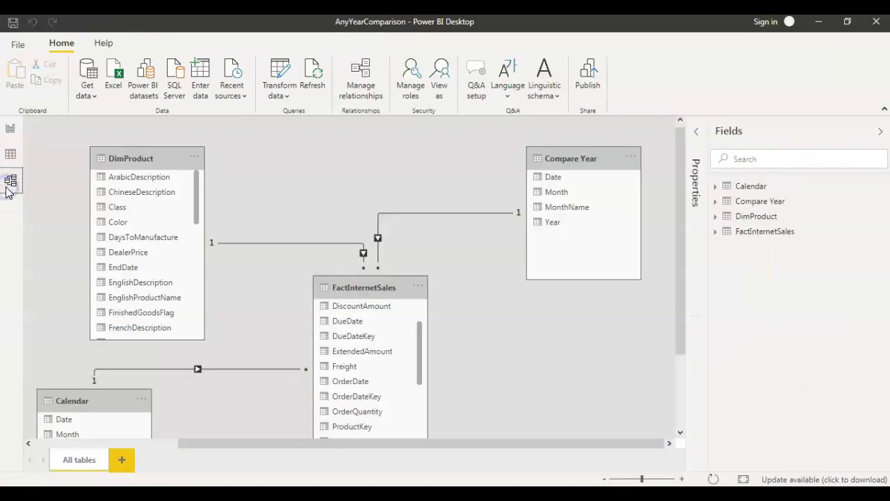
{"action": "left_click", "coordinate": [447, 217]}
{"action": "right_click", "coordinate": [447, 217]}
{"action": "left_click", "coordinate": [468, 241]}
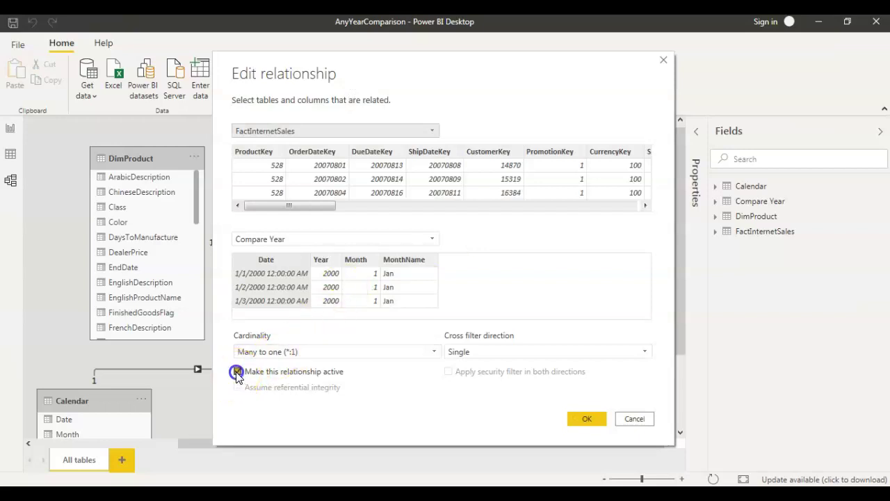
{"action": "left_click", "coordinate": [237, 371]}
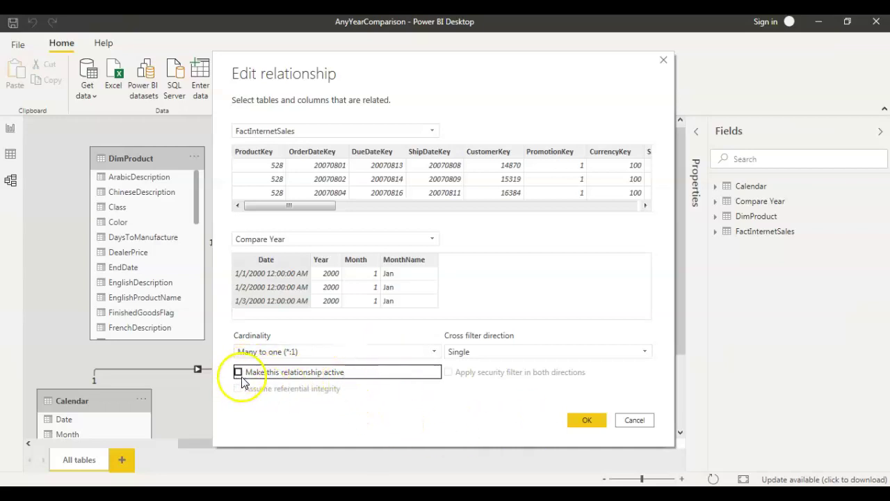
{"action": "left_click", "coordinate": [596, 422]}
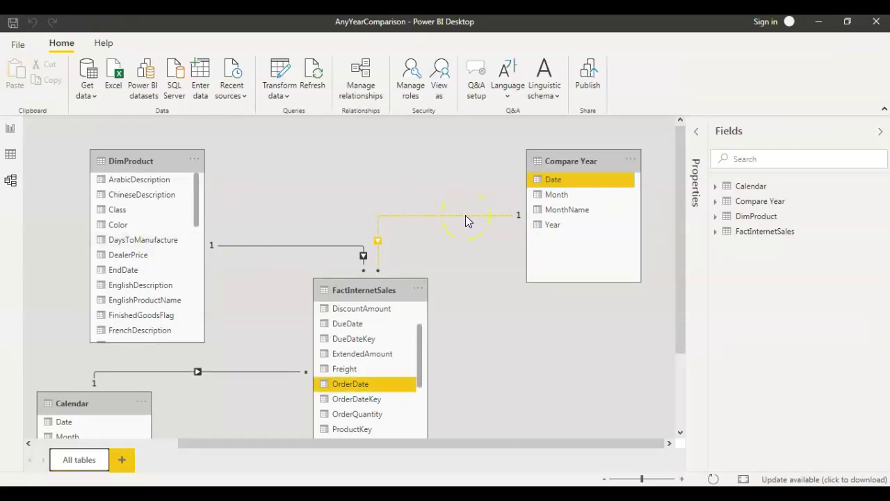
{"action": "left_click", "coordinate": [11, 25]}
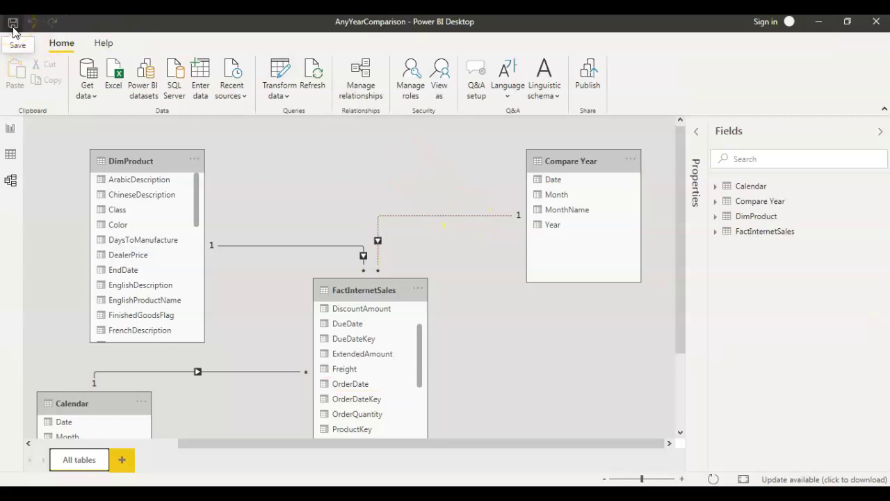
- Retest the Compare Year slicer in Report view with the inactive relationship by switching between years, ending on 2006
{"action": "left_click", "coordinate": [9, 128]}
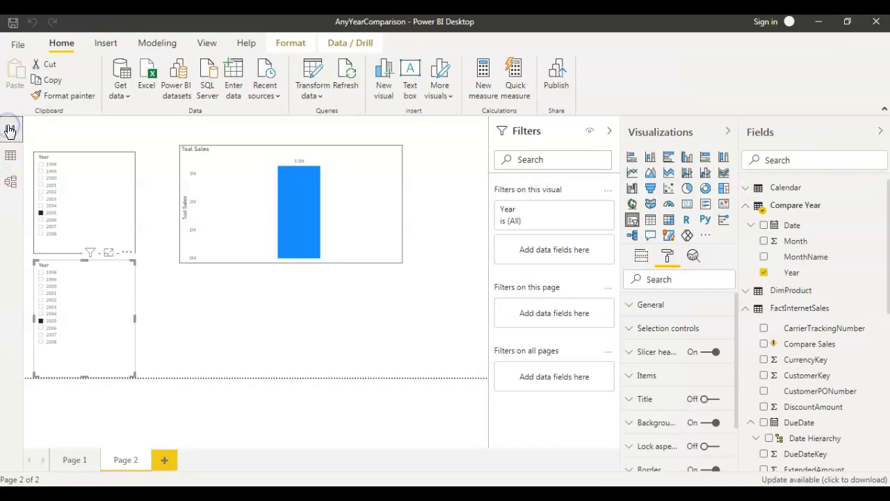
{"action": "left_click", "coordinate": [38, 332]}
{"action": "left_click", "coordinate": [41, 328]}
{"action": "left_click", "coordinate": [42, 335]}
{"action": "left_click", "coordinate": [41, 343]}
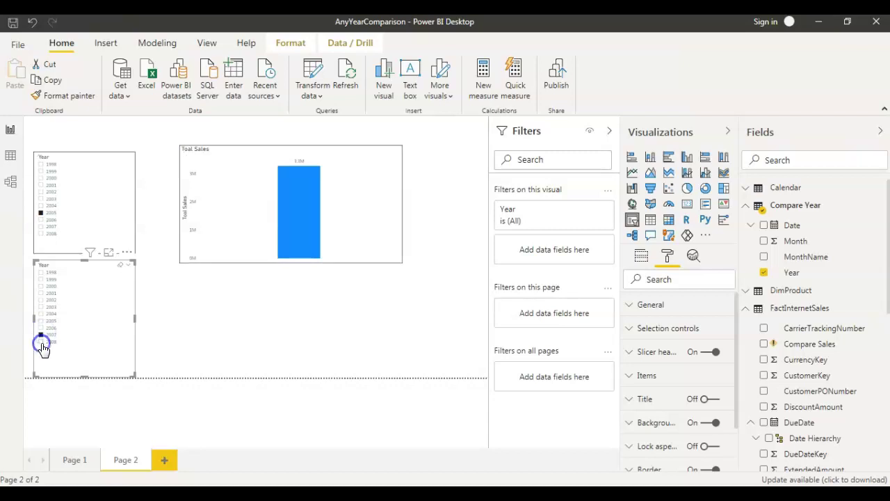
{"action": "left_click", "coordinate": [40, 335]}
{"action": "left_click", "coordinate": [42, 327]}
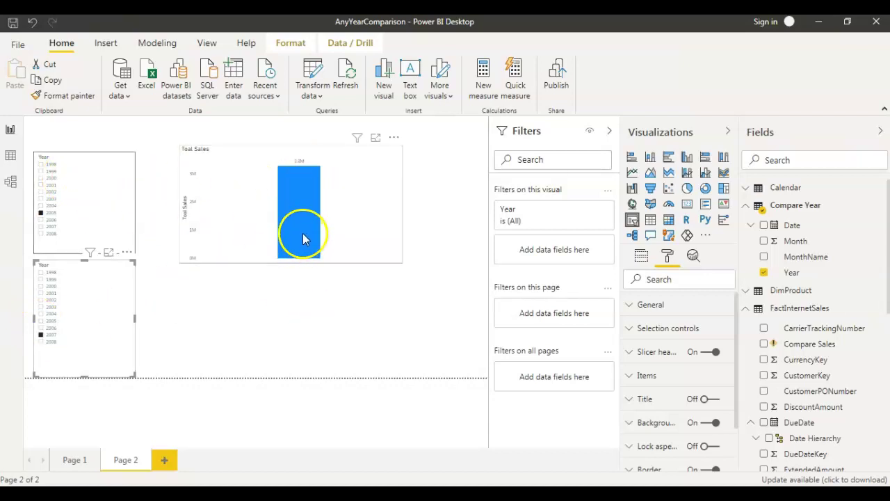
{"action": "left_click", "coordinate": [40, 329]}
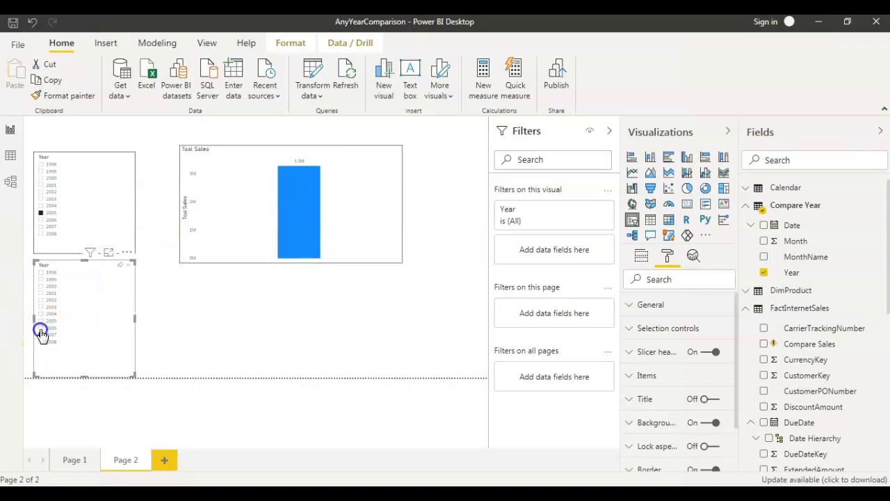
{"action": "left_click", "coordinate": [41, 339]}
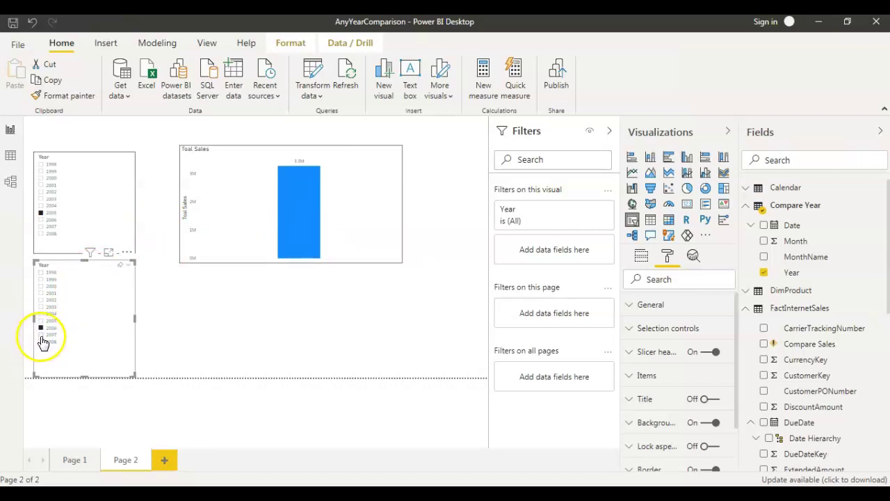
{"action": "mouse_move", "coordinate": [308, 234]}
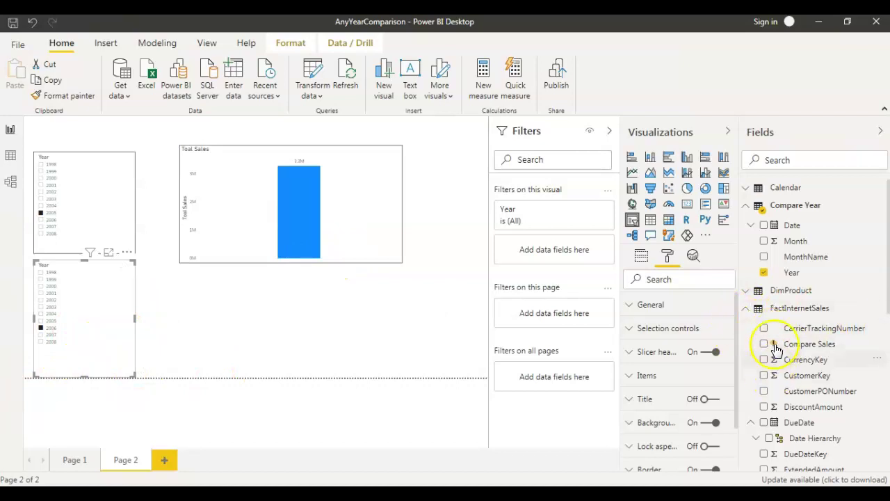
- Add a new measure to the FactInternetSales table and name it "Bottom Slicers data" in its formula
{"action": "left_click", "coordinate": [881, 313]}
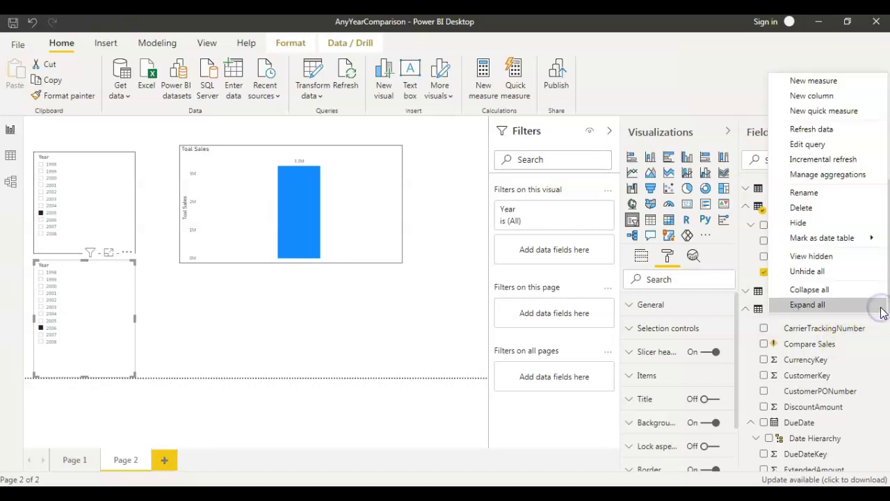
{"action": "left_click", "coordinate": [828, 81]}
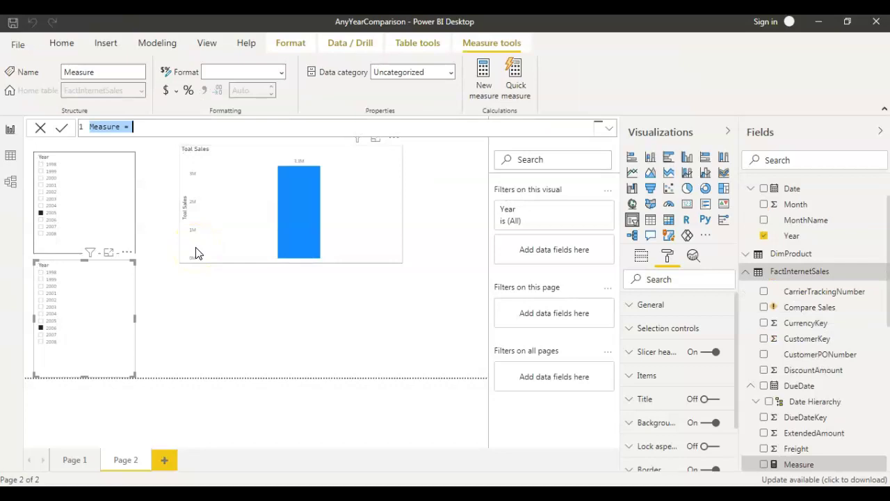
{"action": "left_click", "coordinate": [124, 127]}
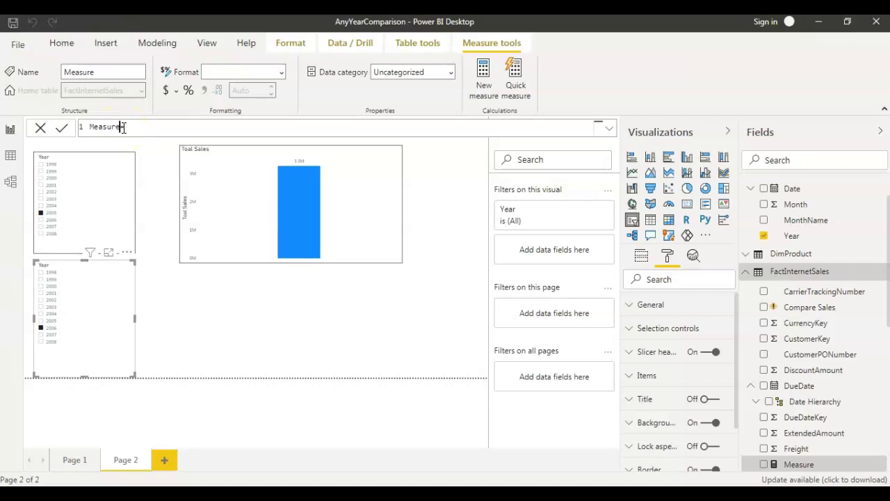
{"action": "key", "text": "BackSpace"}
{"action": "key", "text": "BackSpace"}
{"action": "key", "text": "BackSpace"}
{"action": "key", "text": "BackSpace"}
{"action": "key", "text": "BackSpace"}
{"action": "key", "text": "BackSpace"}
{"action": "key", "text": "BackSpace"}
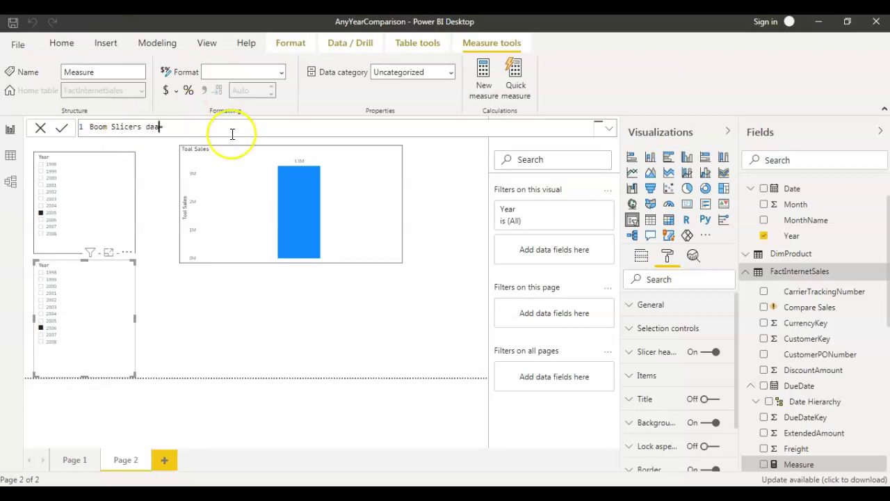
{"action": "key", "text": "BackSpace"}
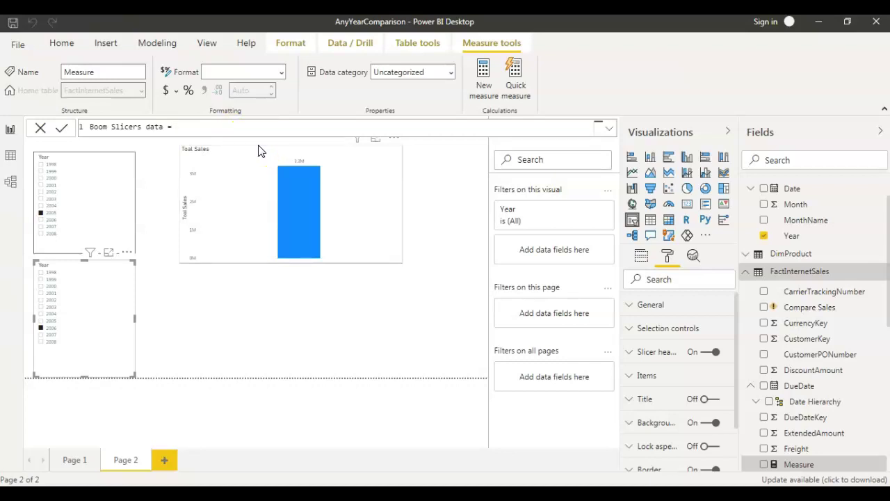
{"action": "left_click", "coordinate": [99, 126]}
{"action": "double_click", "coordinate": [99, 127]}
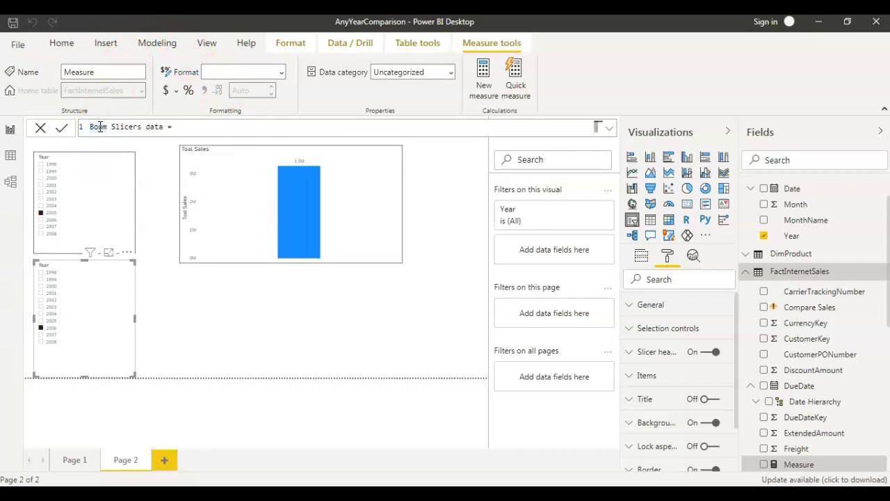
{"action": "type", "text": "Bottom"}
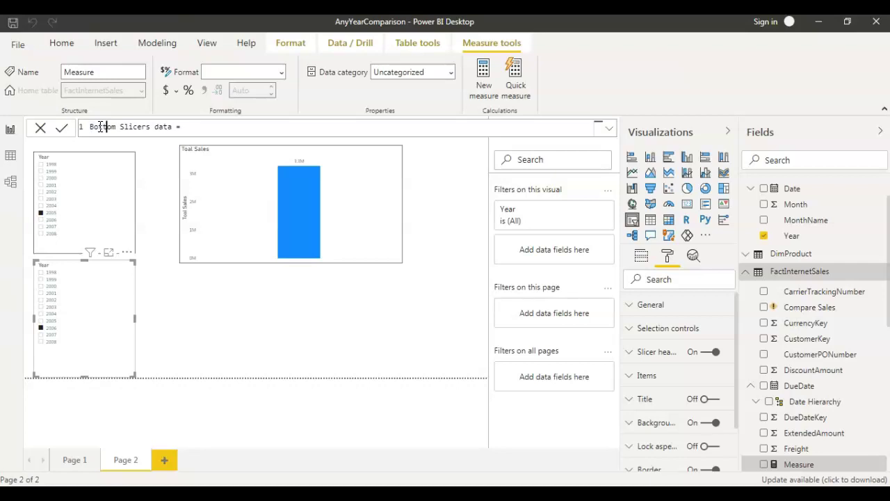
{"action": "left_click", "coordinate": [210, 173]}
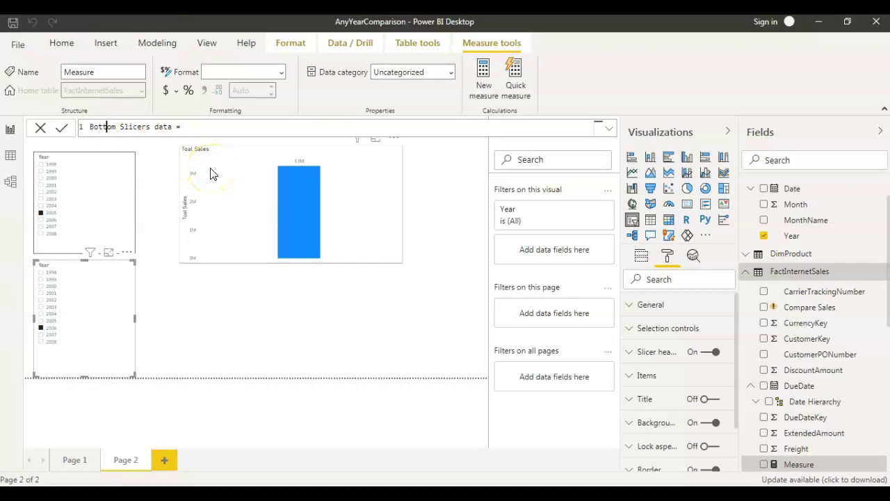
{"action": "left_click", "coordinate": [205, 127]}
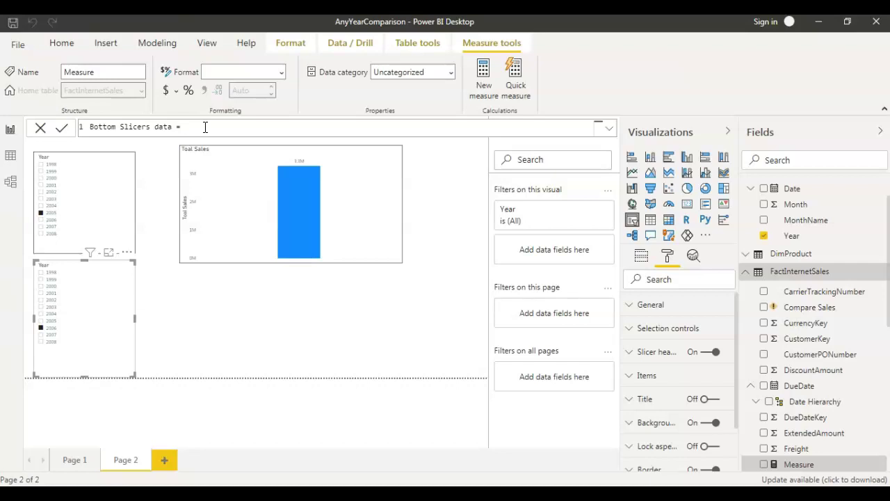
- Start the measure's formula with a CALCULATE function that uses FactInternetSales[Toal Sales] as its expression
{"action": "type", "text": "cal"}
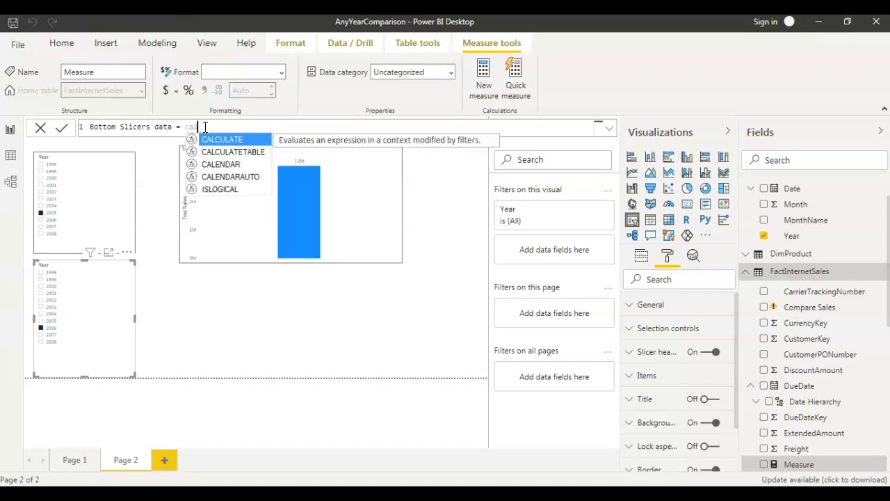
{"action": "key", "text": "Tab"}
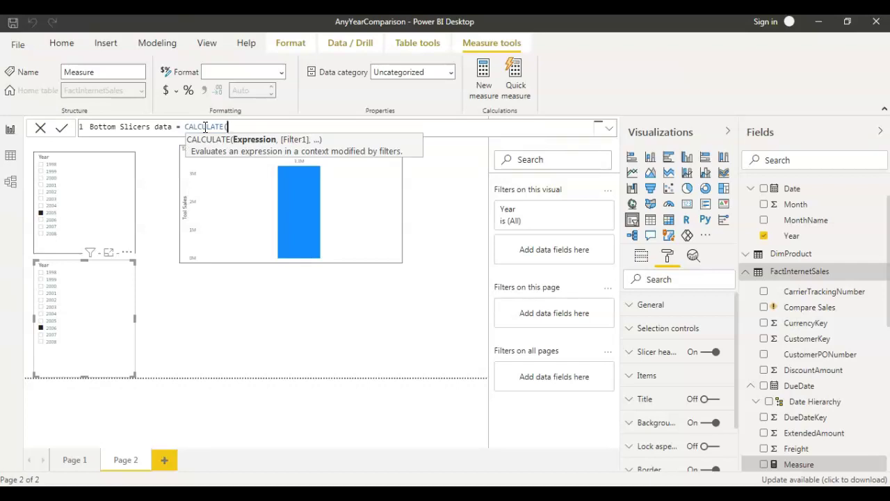
{"action": "type", "text": "total"}
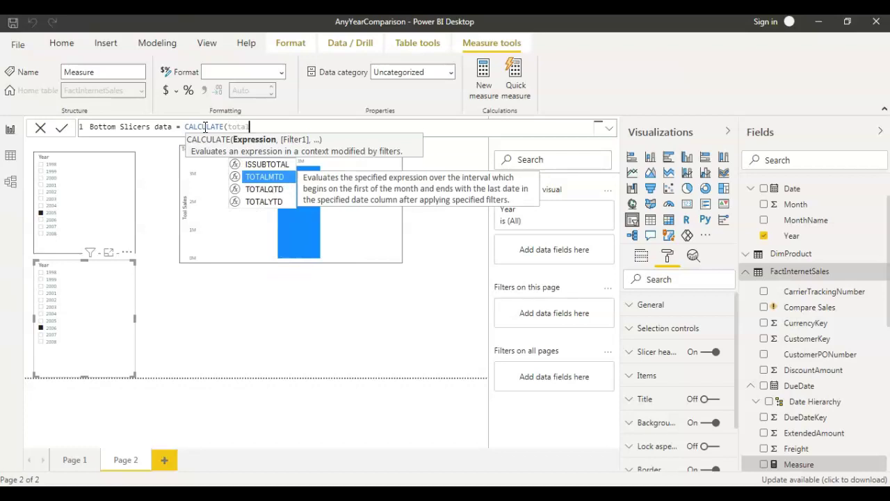
{"action": "key", "text": "BackSpace"}
{"action": "key", "text": "BackSpace"}
{"action": "key", "text": "BackSpace"}
{"action": "key", "text": "BackSpace"}
{"action": "key", "text": "BackSpace"}
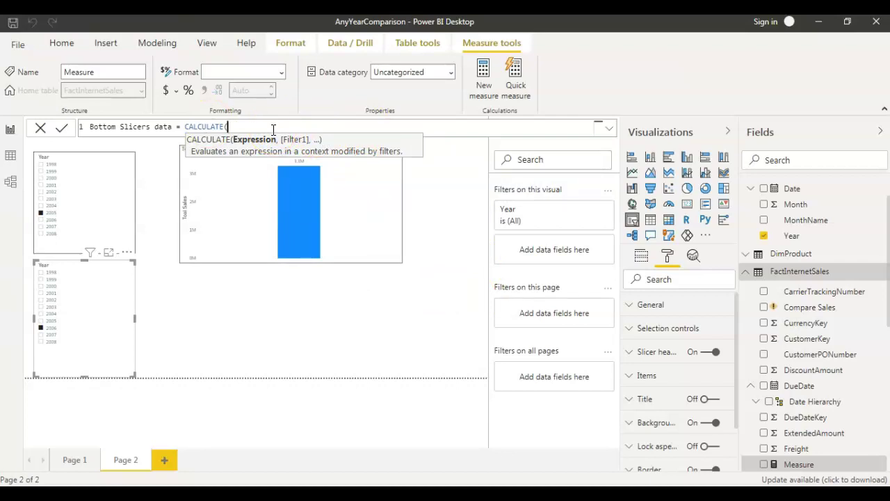
{"action": "type", "text": "Fact"}
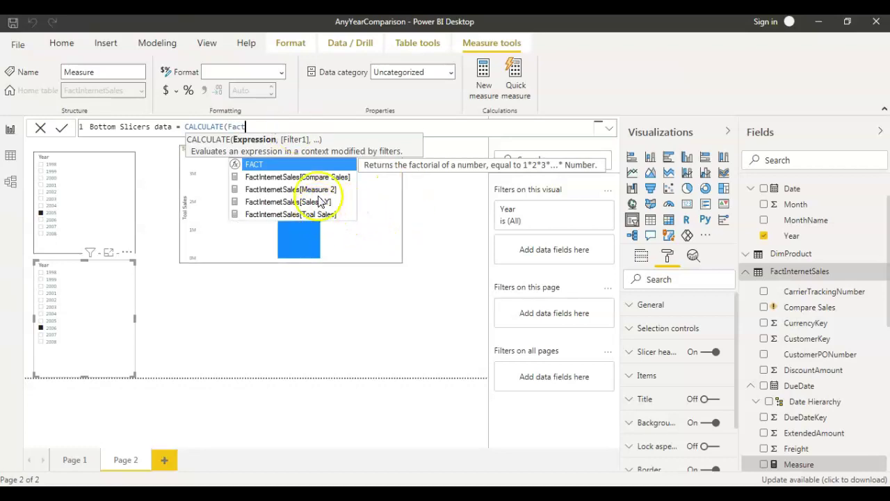
{"action": "left_click", "coordinate": [312, 214]}
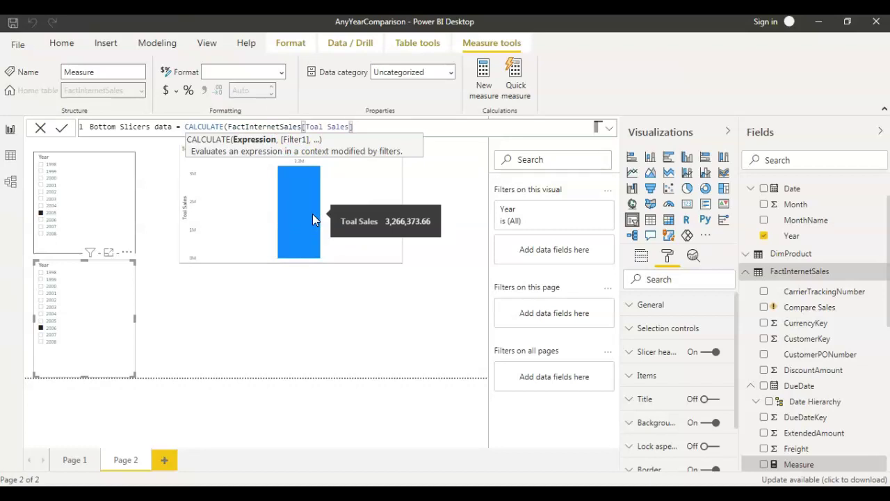
{"action": "left_click", "coordinate": [370, 156]}
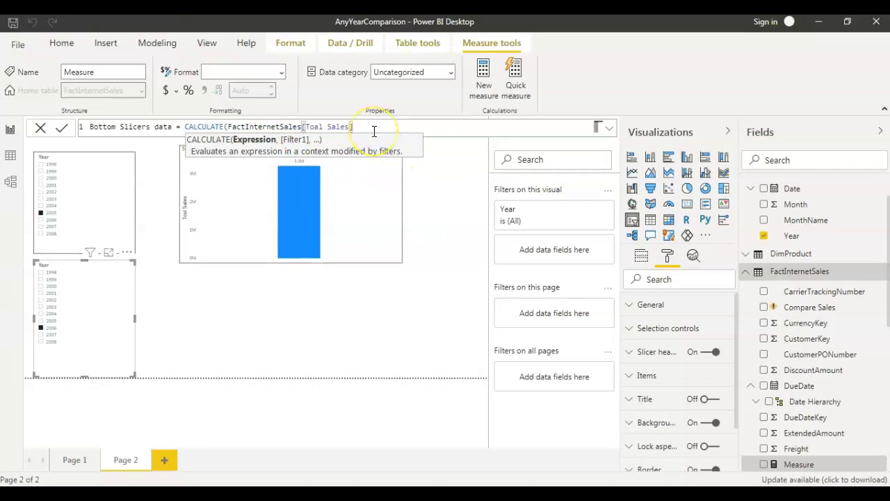
{"action": "type", "text": ","}
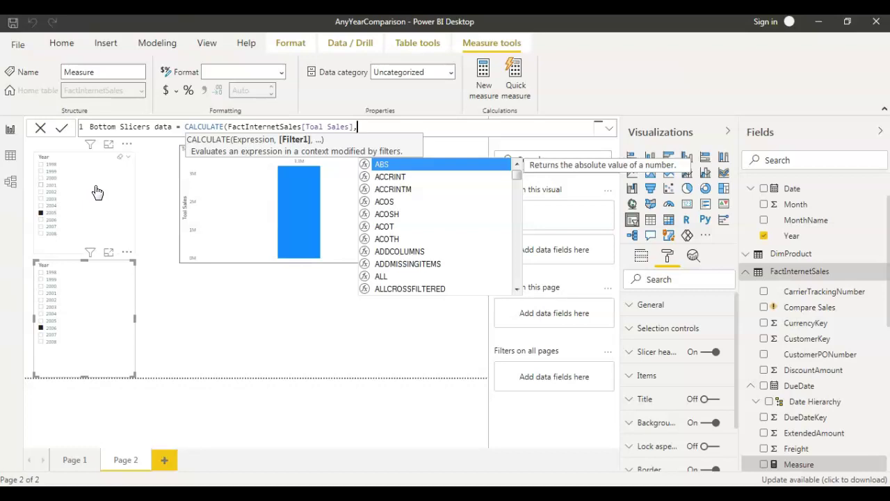
- Add ALL('Calendar') as the first filter argument of the CALCULATE formula
{"action": "type", "text": "a"}
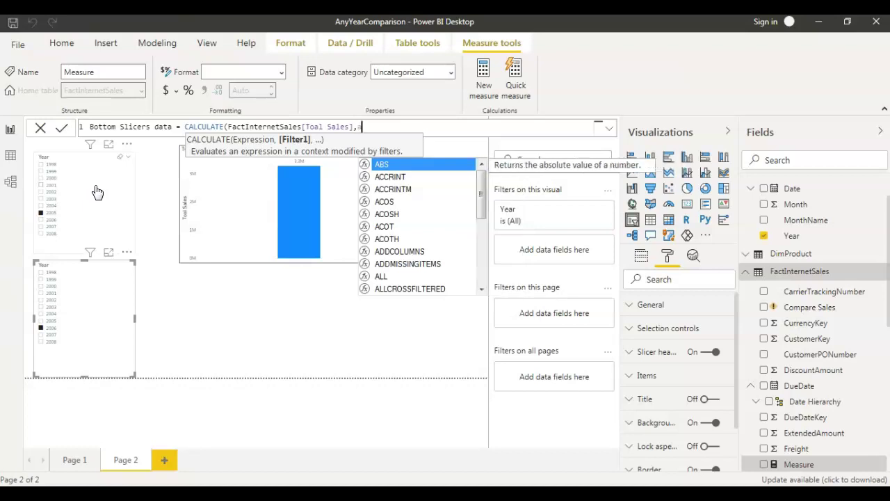
{"action": "type", "text": "ll"}
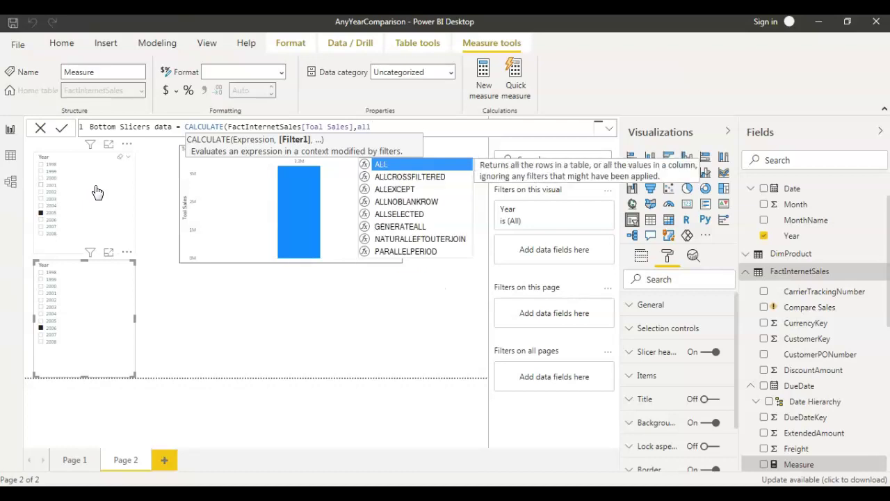
{"action": "key", "text": "Tab"}
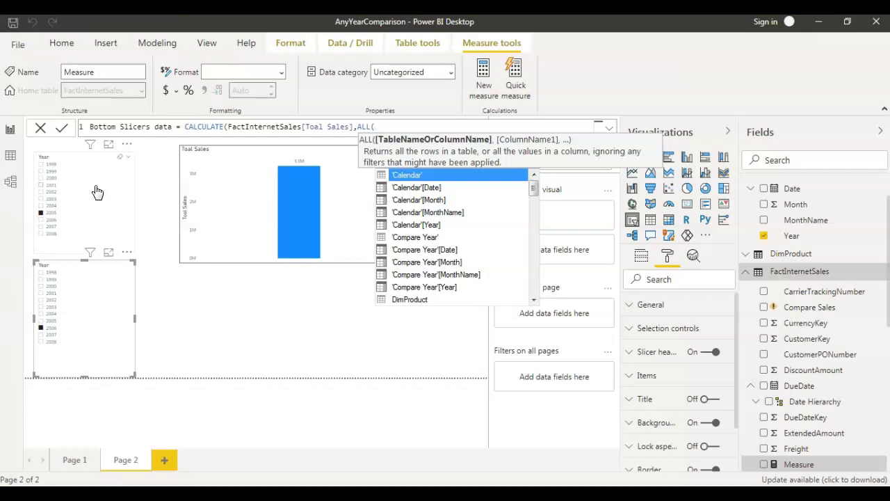
{"action": "key", "text": "Tab"}
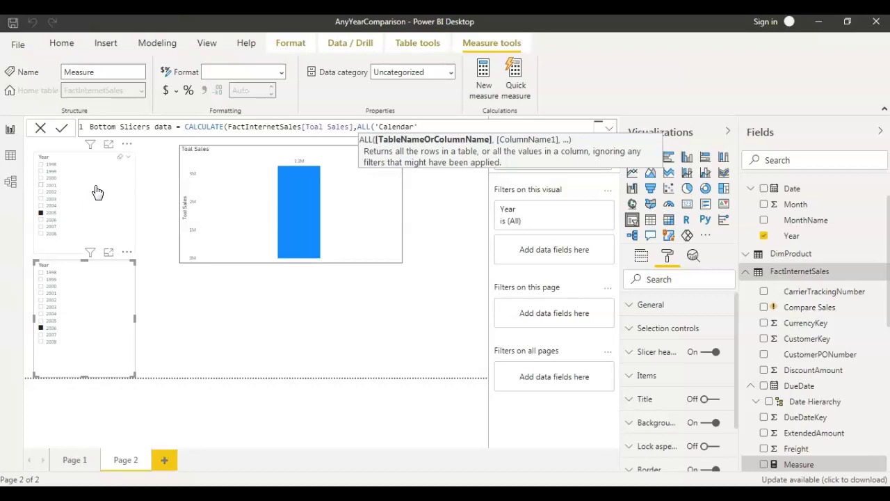
{"action": "type", "text": ")"}
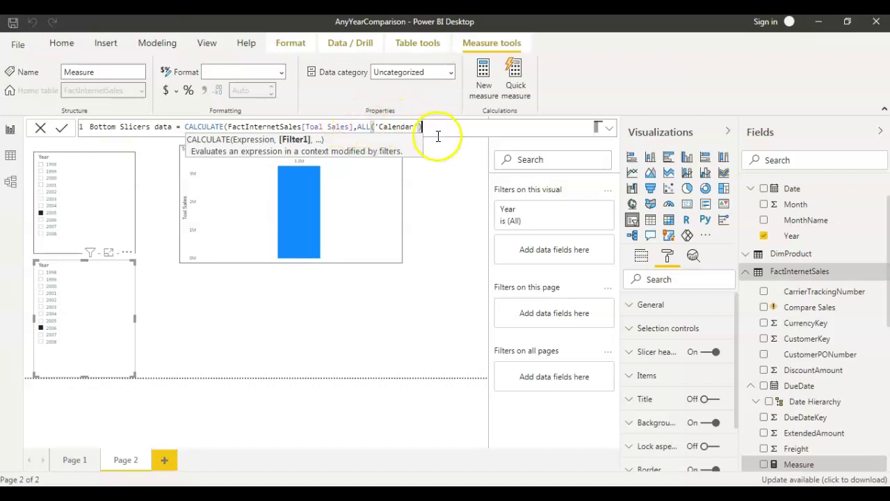
{"action": "type", "text": ","}
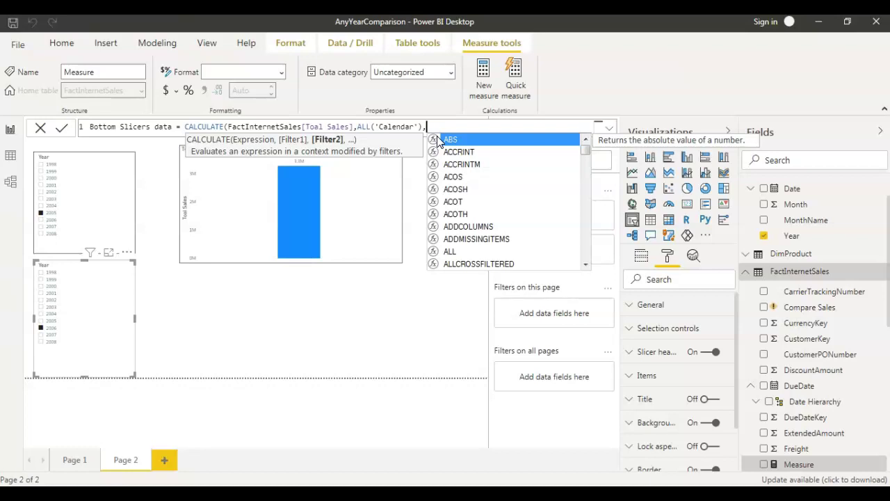
- Add a USERELATIONSHIP filter linking 'Compare Year'[Date] to FactInternetSales[OrderDate] and commit the measure
{"action": "type", "text": "usere"}
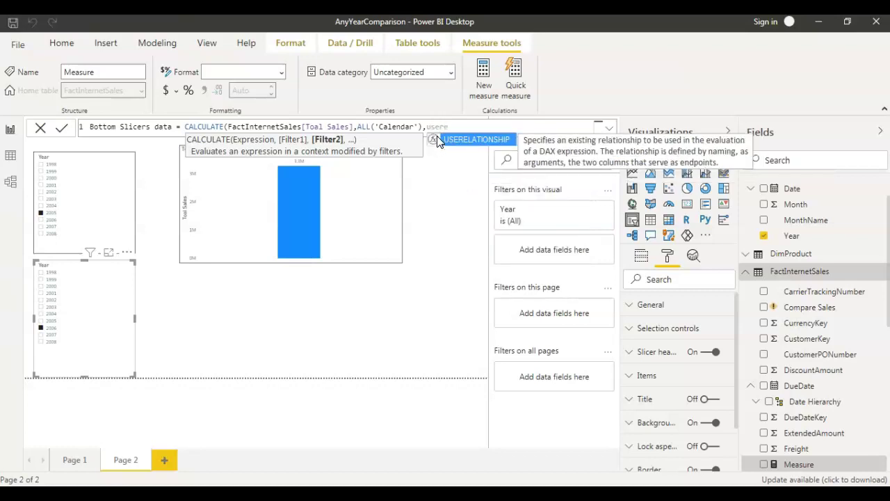
{"action": "left_click", "coordinate": [437, 141]}
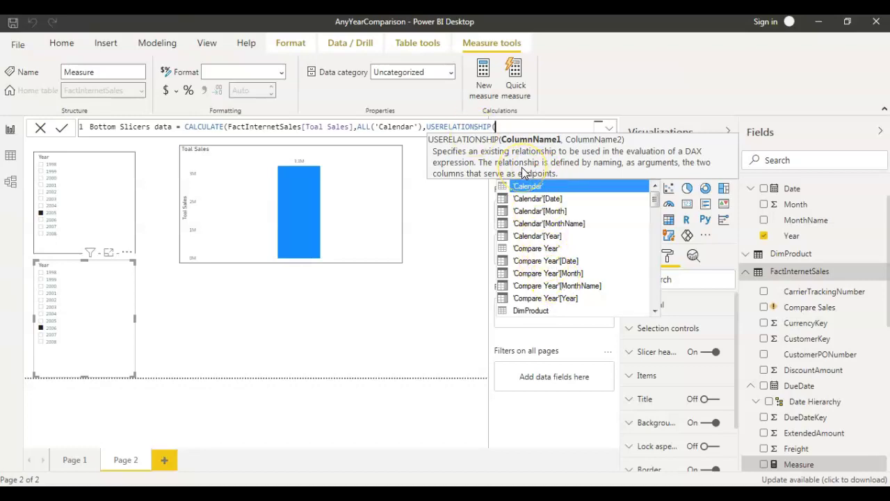
{"action": "double_click", "coordinate": [539, 261]}
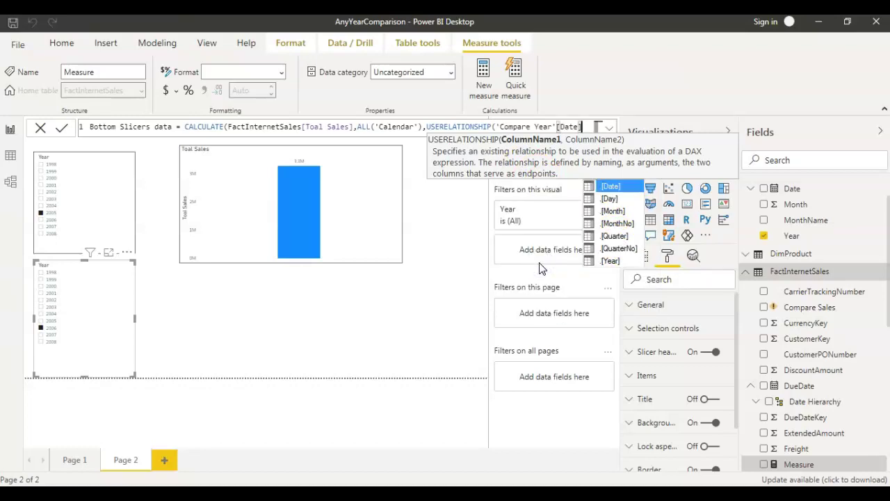
{"action": "type", "text": ","}
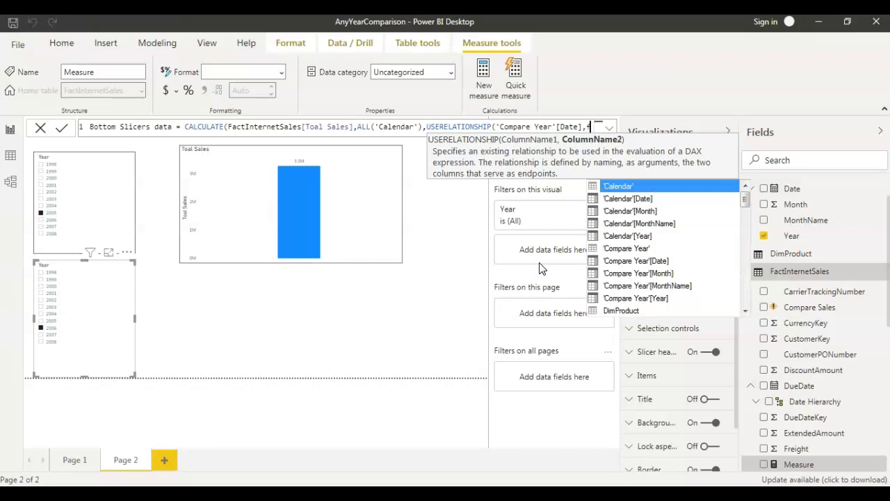
{"action": "type", "text": "fact"}
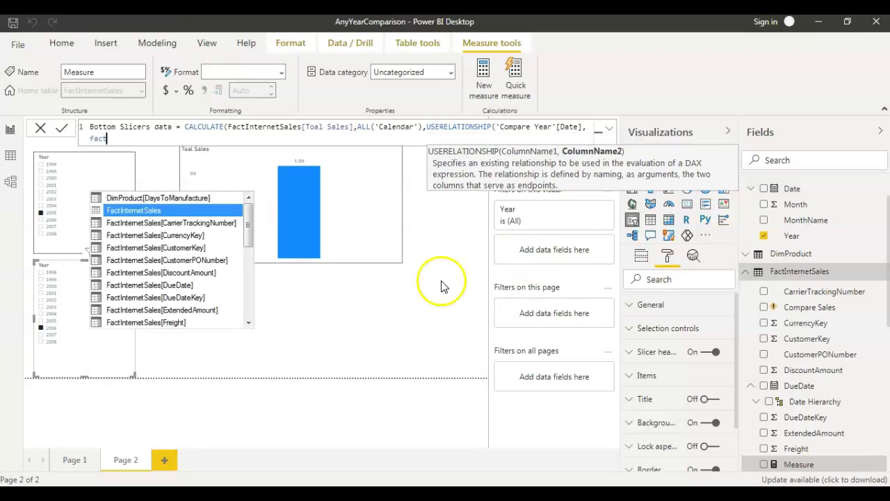
{"action": "left_click_drag", "start_coordinate": [248, 227], "coordinate": [247, 242]}
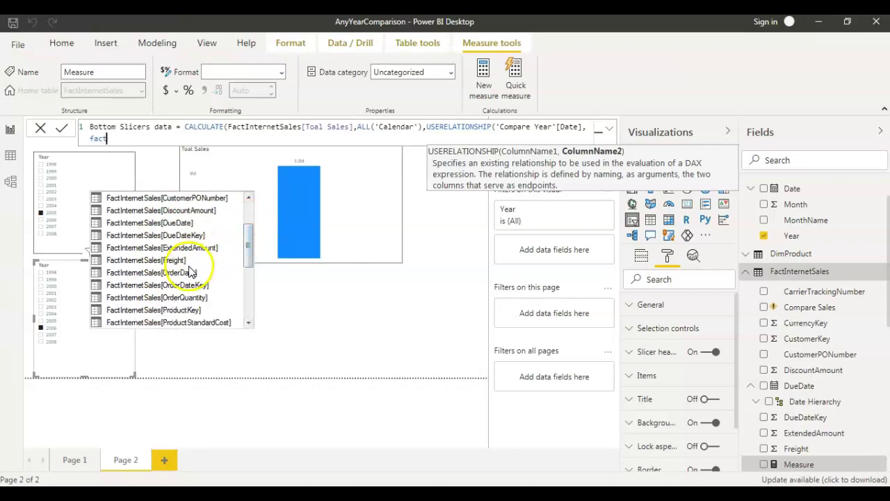
{"action": "double_click", "coordinate": [160, 273]}
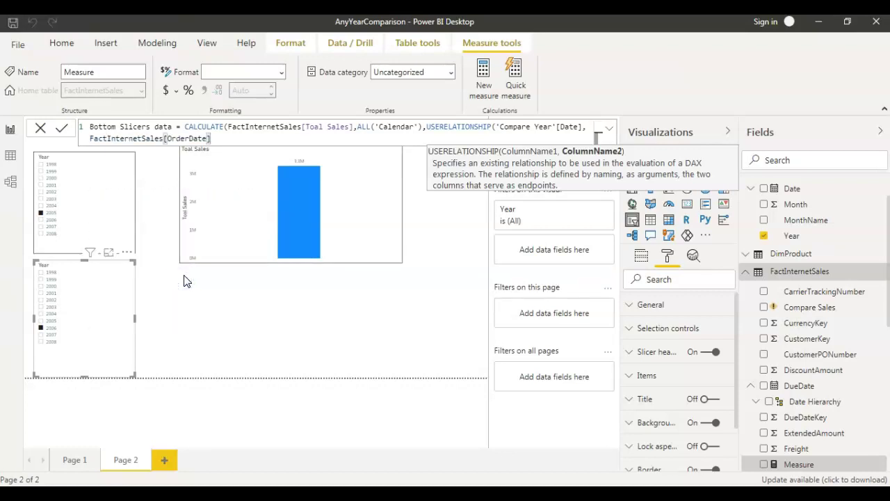
{"action": "type", "text": ")"}
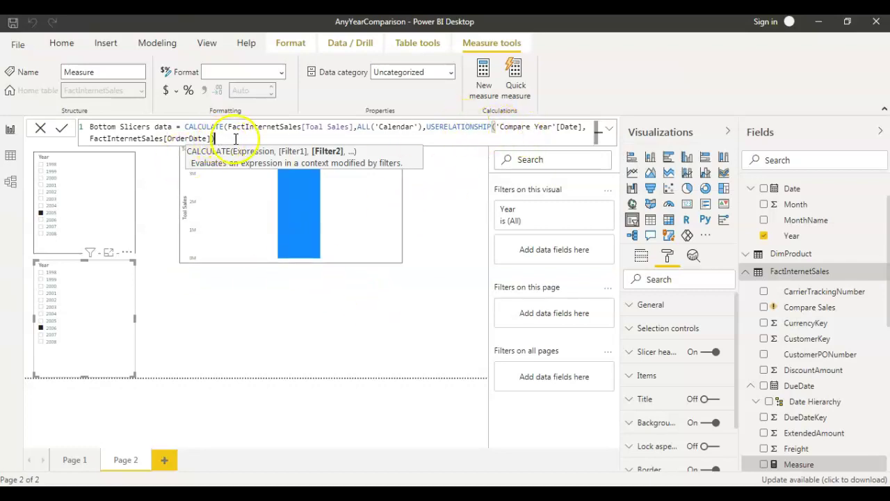
{"action": "left_click", "coordinate": [62, 128]}
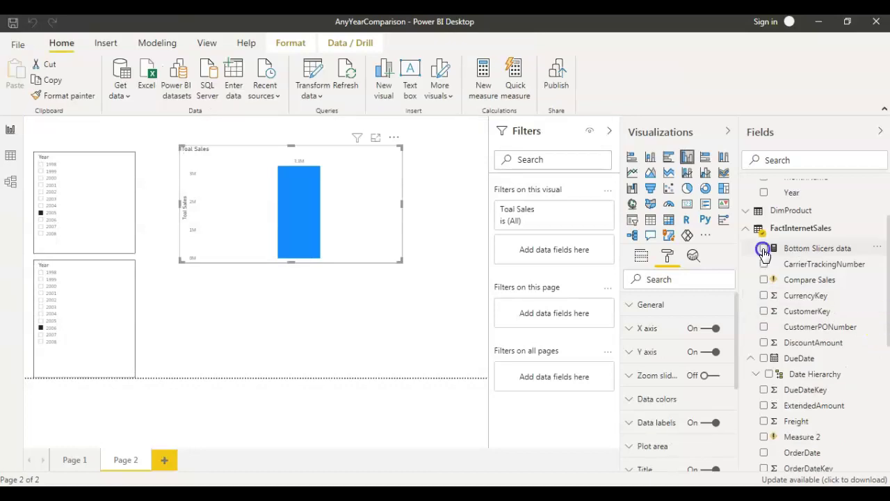
- Add the Bottom Slicers data measure to the Toal Sales column chart and inspect its column's value
{"action": "left_click", "coordinate": [764, 248]}
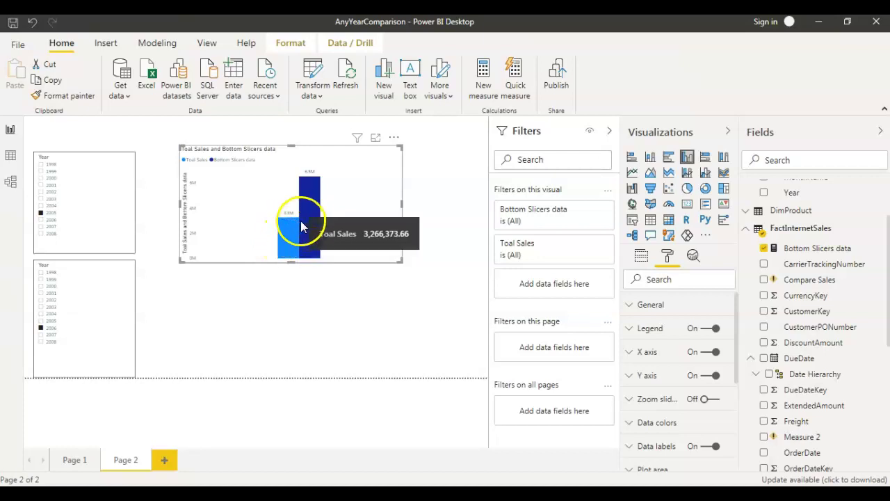
{"action": "mouse_move", "coordinate": [314, 222]}
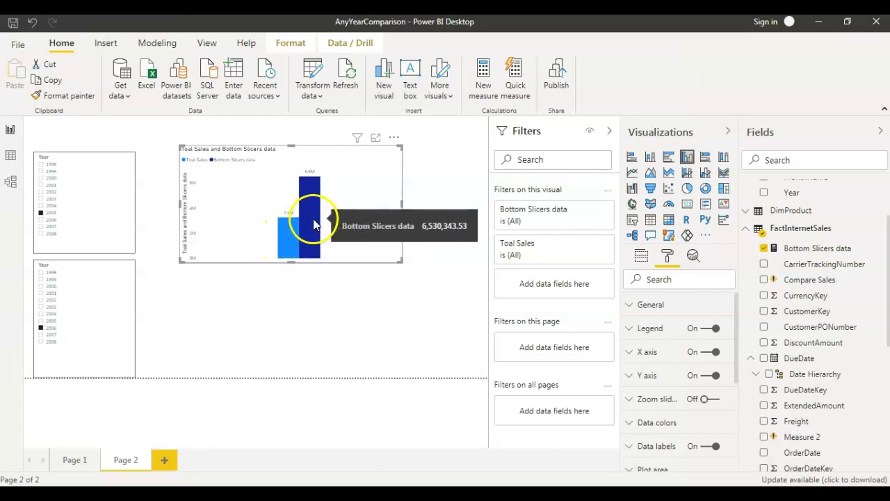
- Test the Compare Year slicer against both chart columns by switching among 2005, 2006, 2007 and 2008, ending on 2007
{"action": "left_click", "coordinate": [43, 338]}
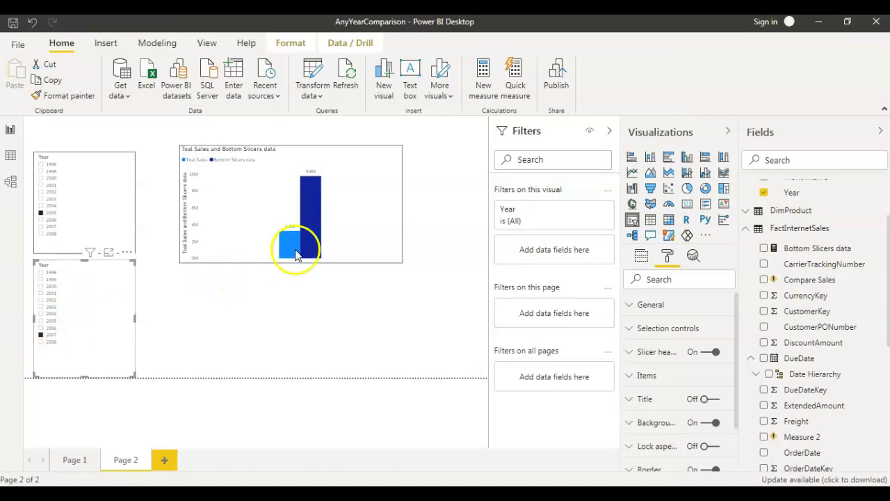
{"action": "mouse_move", "coordinate": [309, 249]}
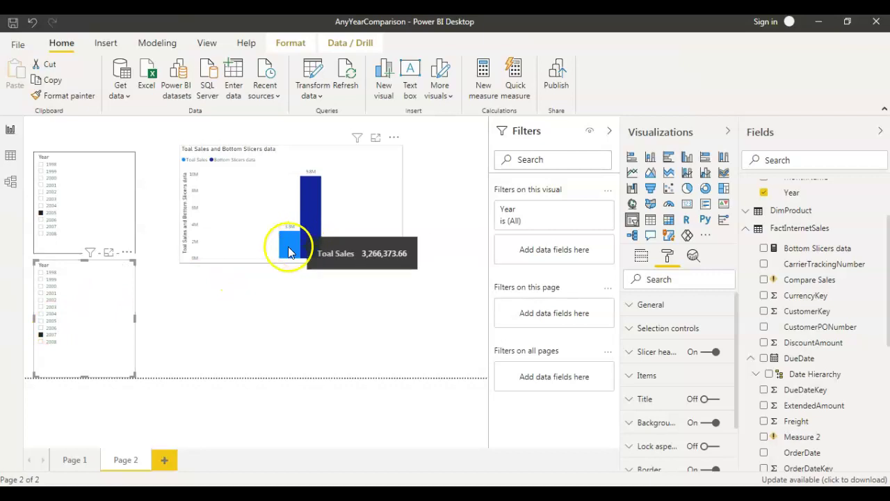
{"action": "left_click", "coordinate": [40, 342]}
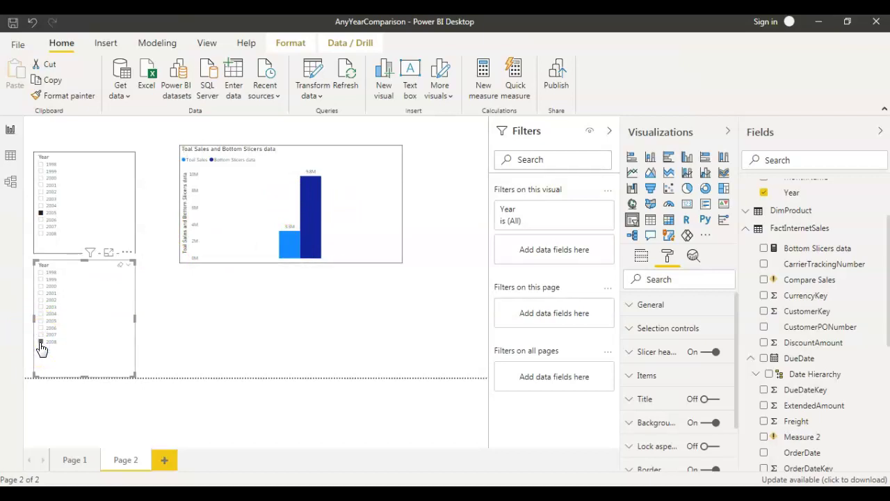
{"action": "mouse_move", "coordinate": [315, 226]}
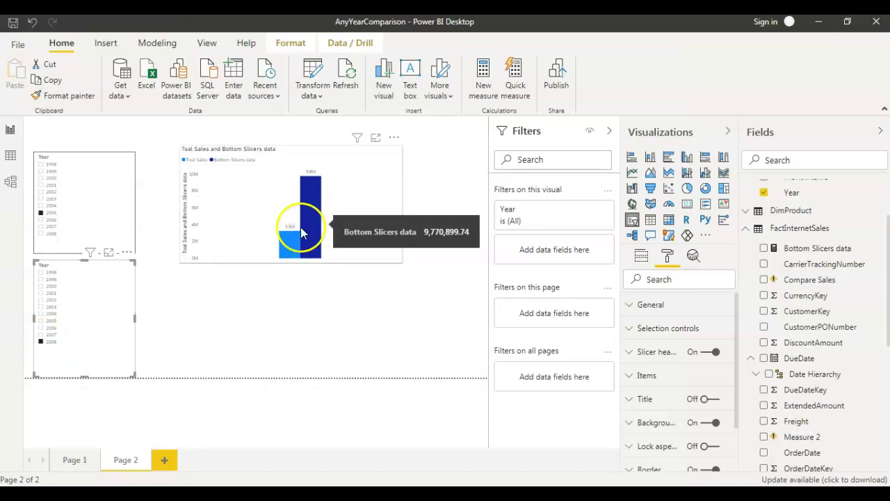
{"action": "left_click", "coordinate": [53, 336]}
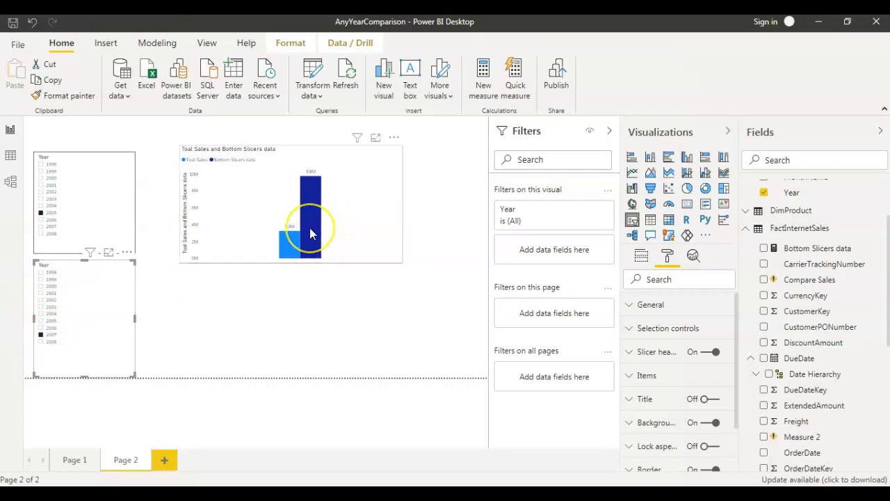
{"action": "mouse_move", "coordinate": [310, 233]}
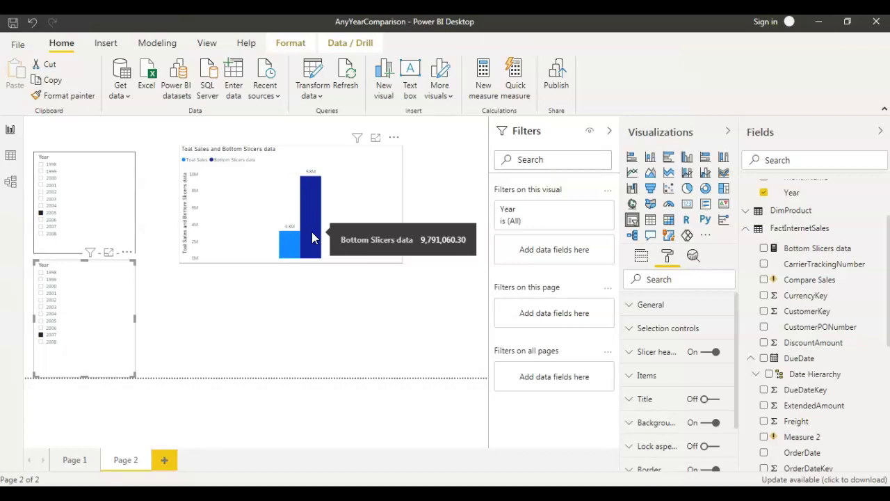
{"action": "left_click", "coordinate": [51, 328]}
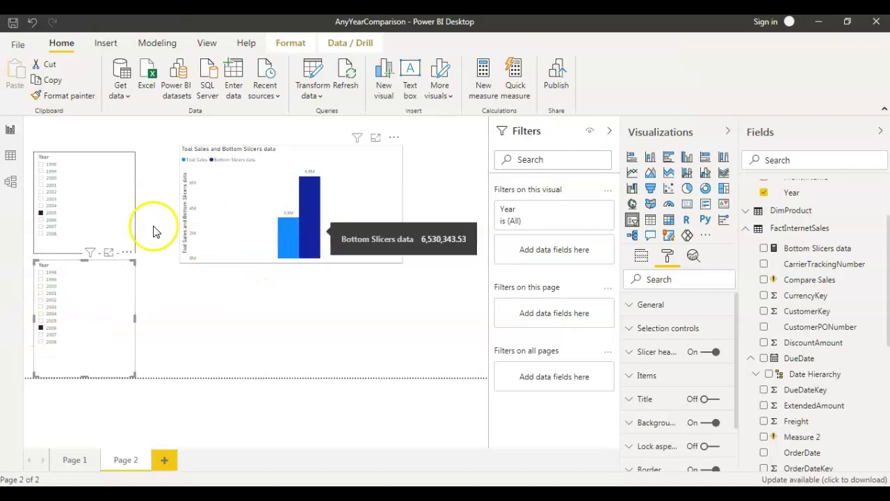
{"action": "left_click", "coordinate": [52, 320]}
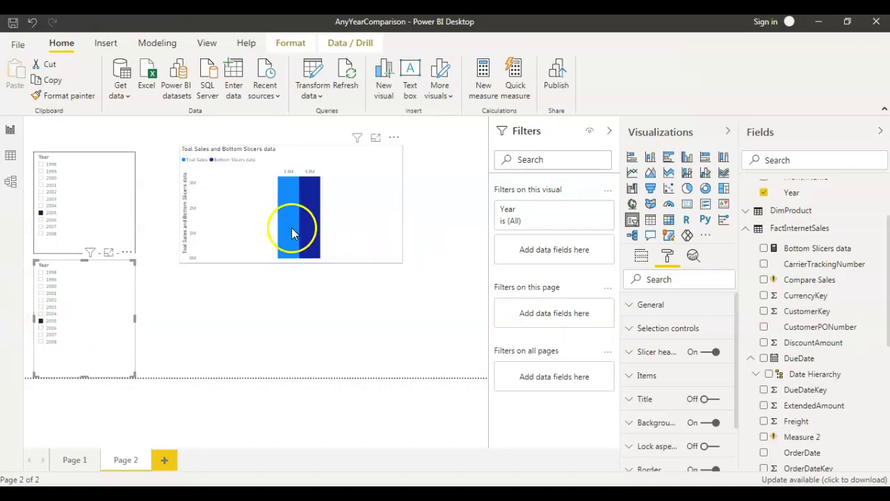
{"action": "left_click", "coordinate": [41, 327]}
{"action": "left_click", "coordinate": [41, 335]}
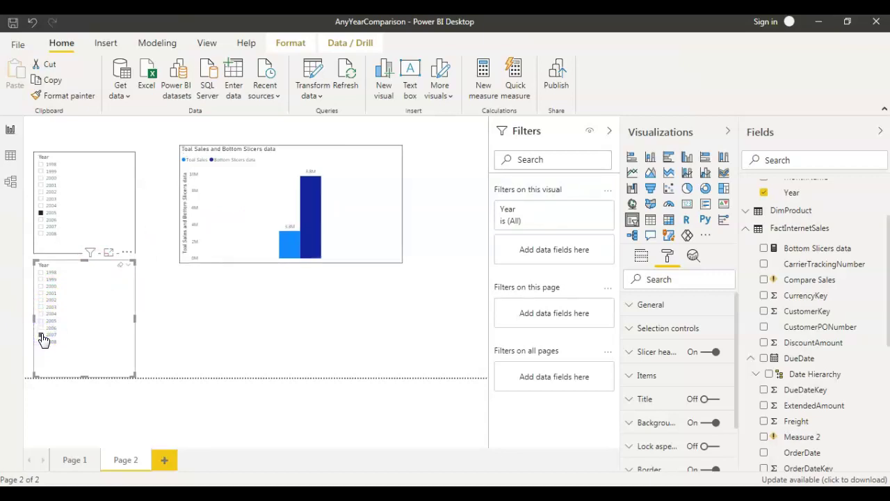